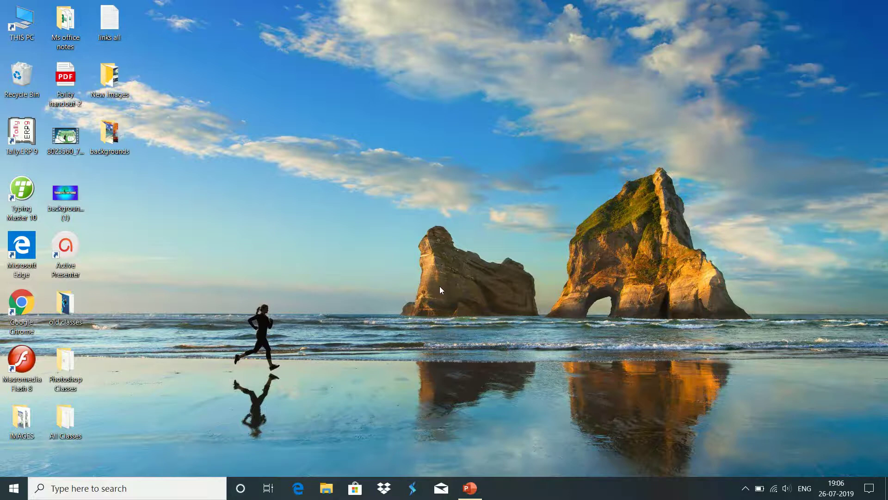
Launch PowerPoint by searching for 'powerpnt' in the Windows taskbar search.
click(97, 490)
text(powerpnt)
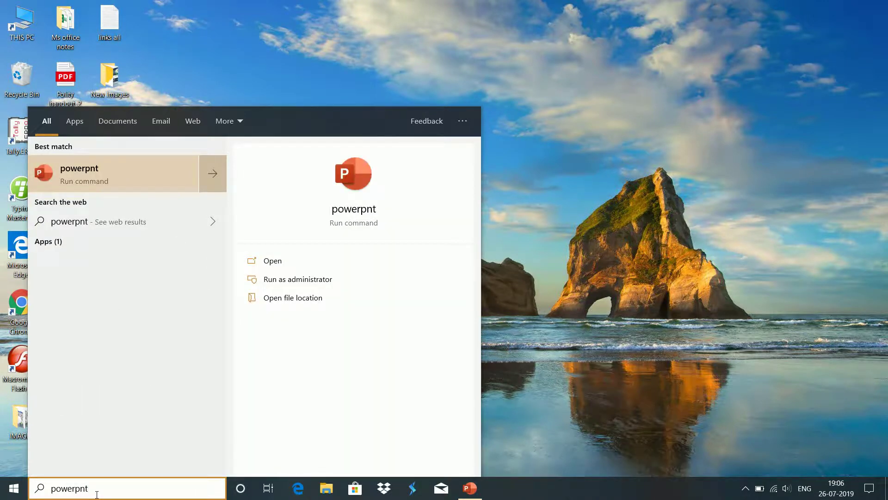
click(145, 179)
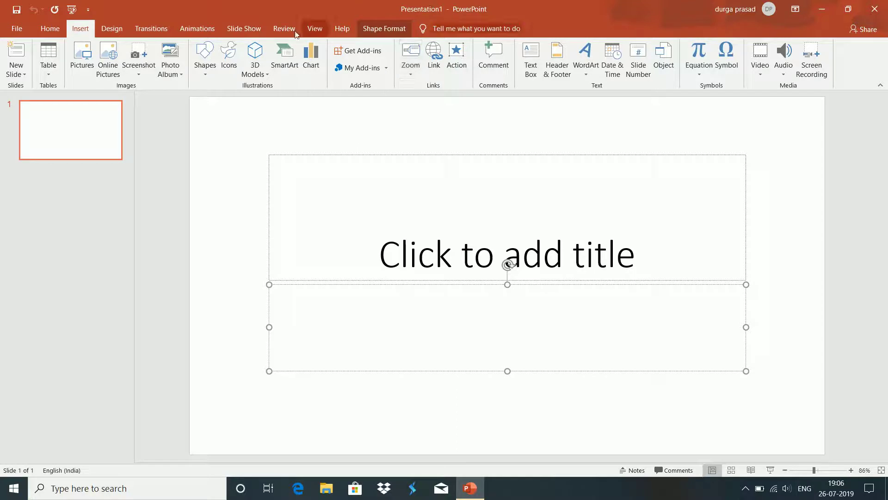
Start a new photo album from the Insert tab and browse for pictures on disk.
click(178, 75)
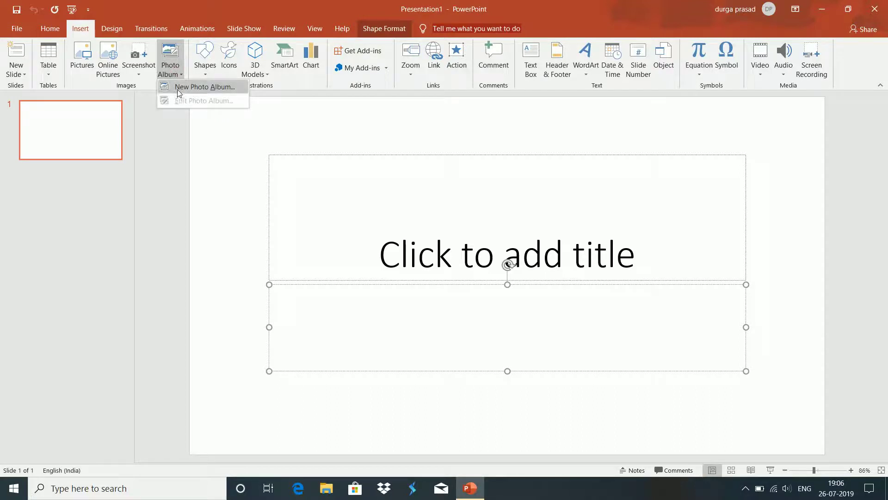
click(245, 91)
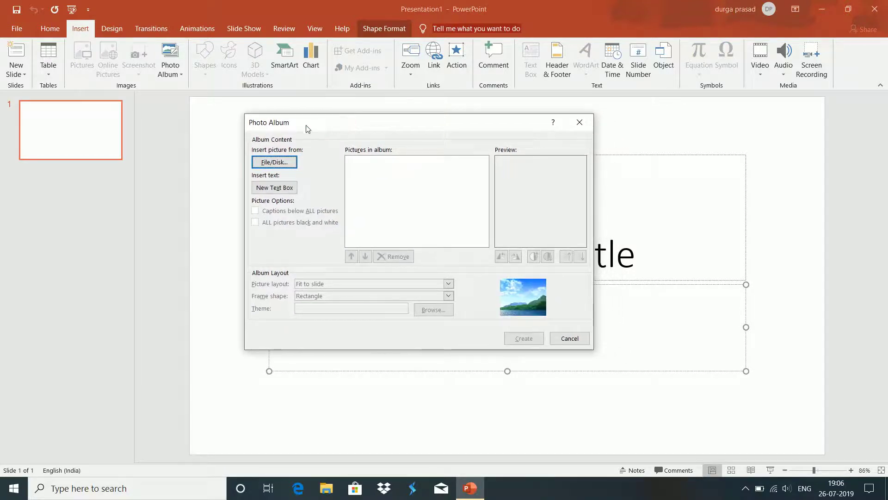
click(292, 165)
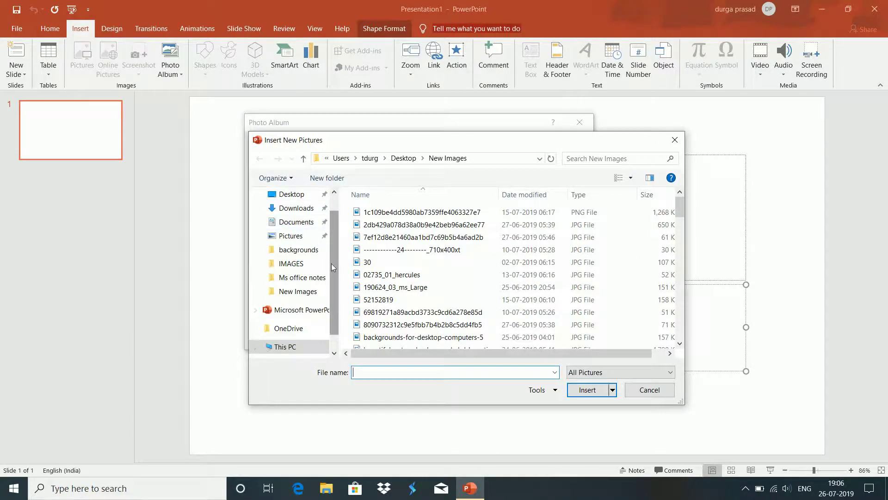
Add picture '1' from the Desktop backgrounds folder, shown as Medium icons, to the album.
drag(332, 267, 332, 283)
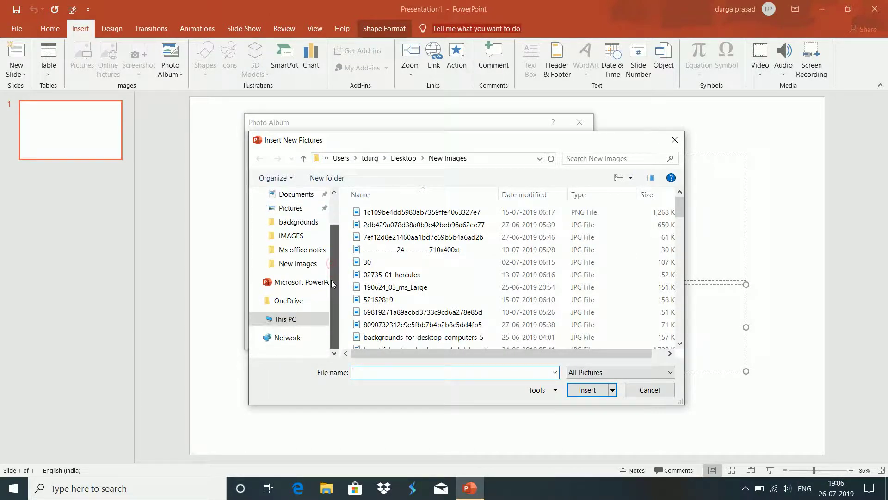
click(312, 222)
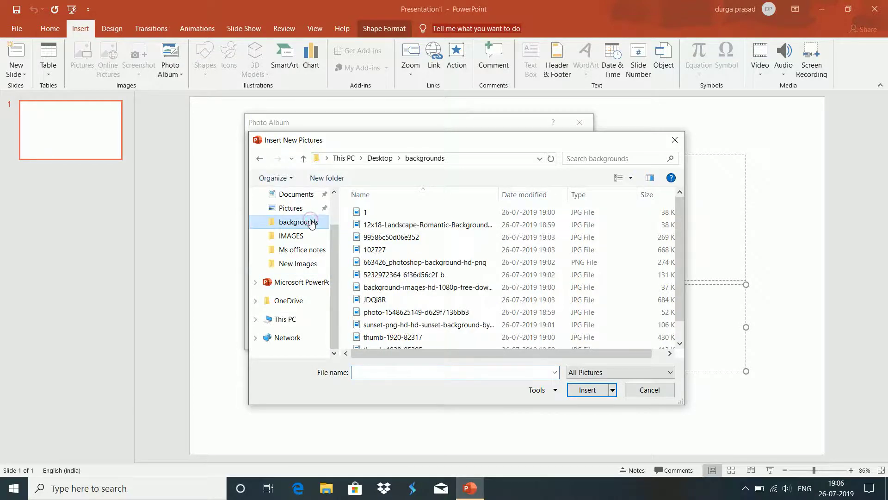
click(631, 179)
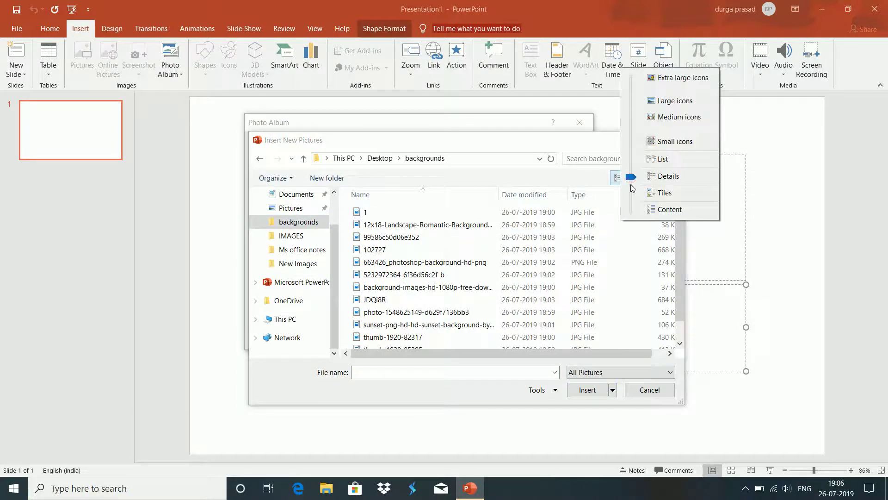
click(648, 117)
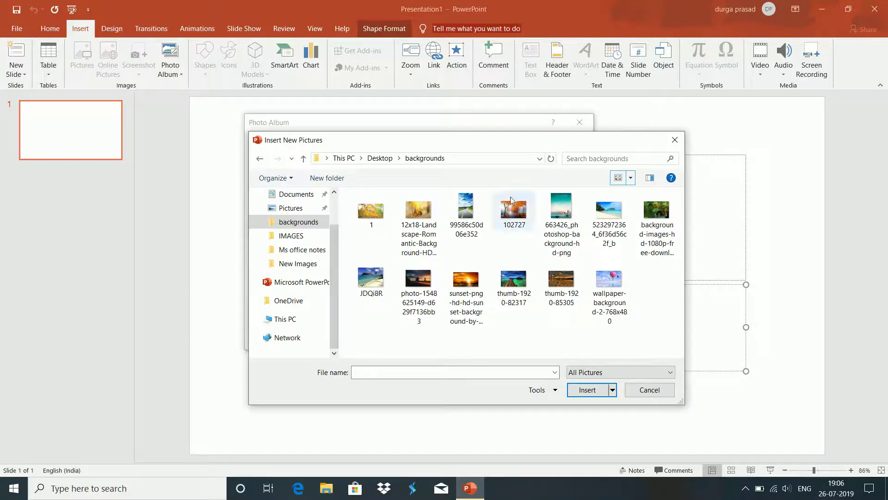
click(372, 212)
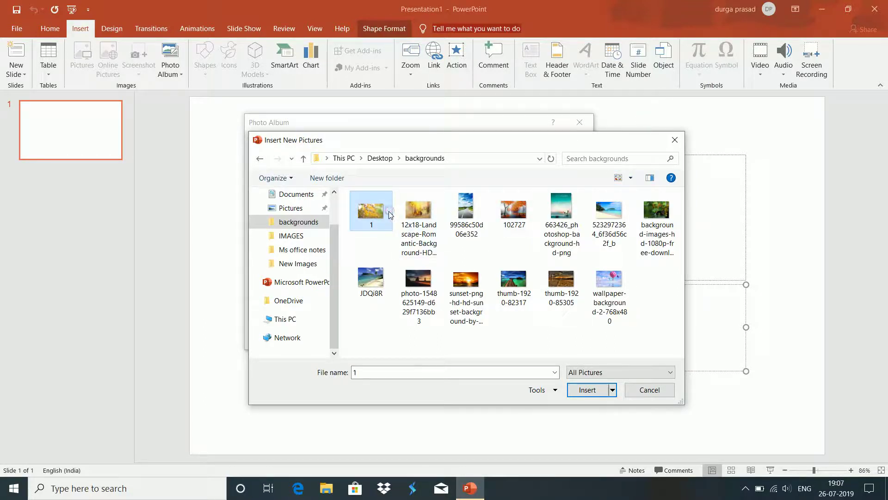
click(587, 393)
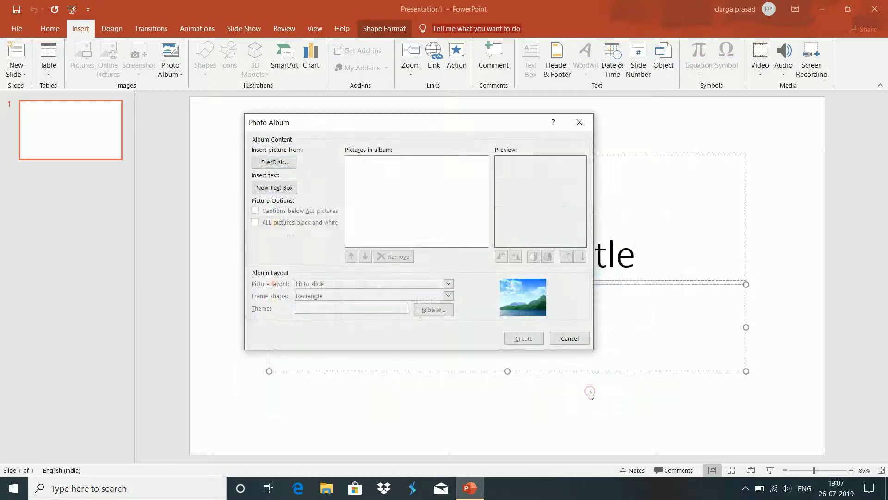
click(274, 162)
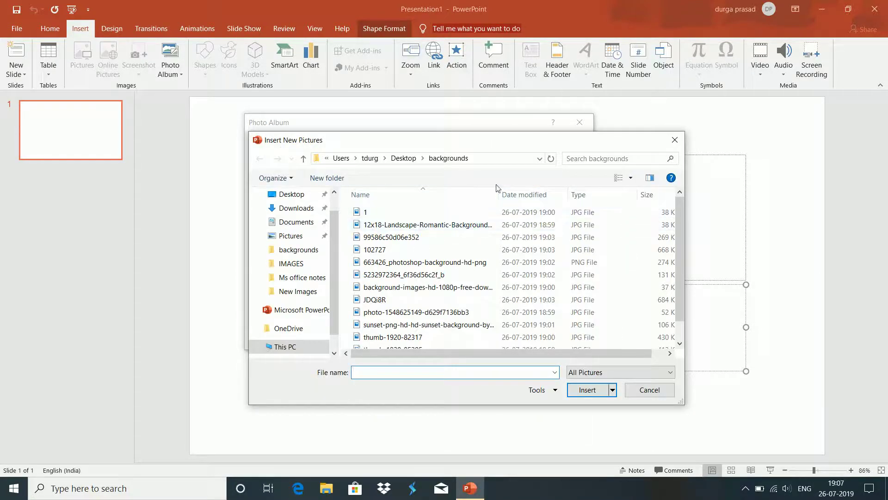
Switch the file view to Large icons and add the romantic landscape picture.
click(630, 178)
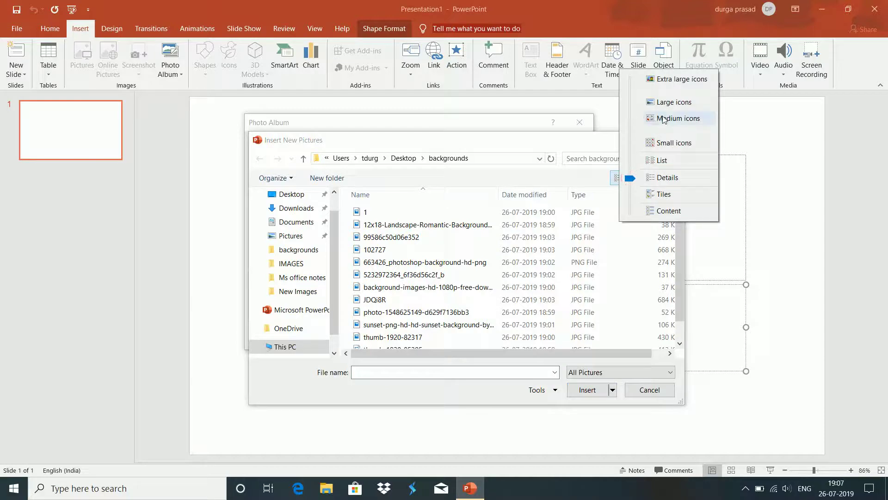
click(662, 116)
click(630, 178)
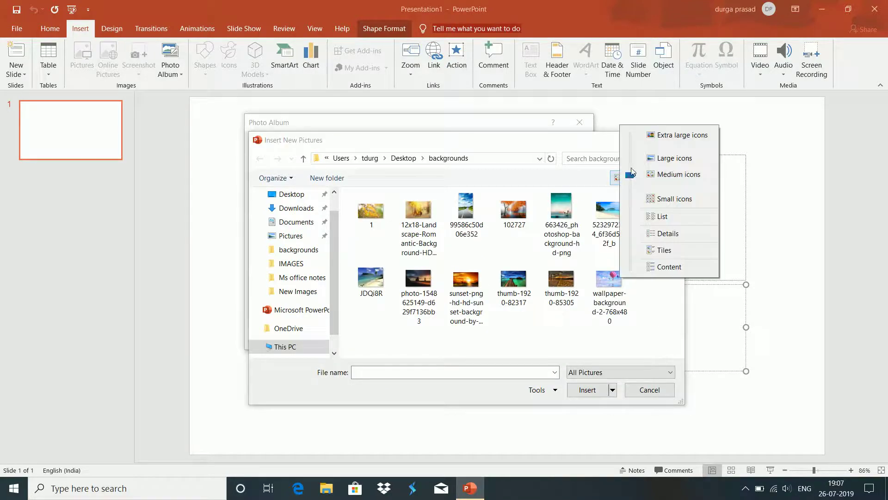
click(650, 160)
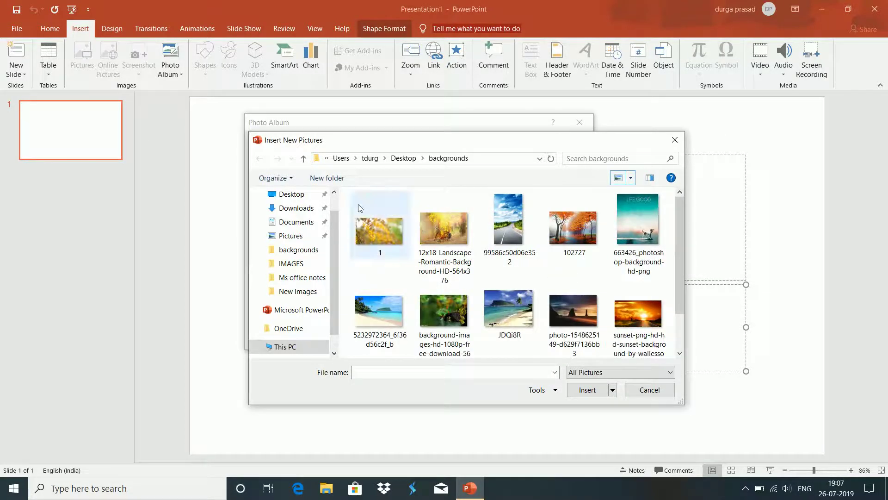
click(439, 228)
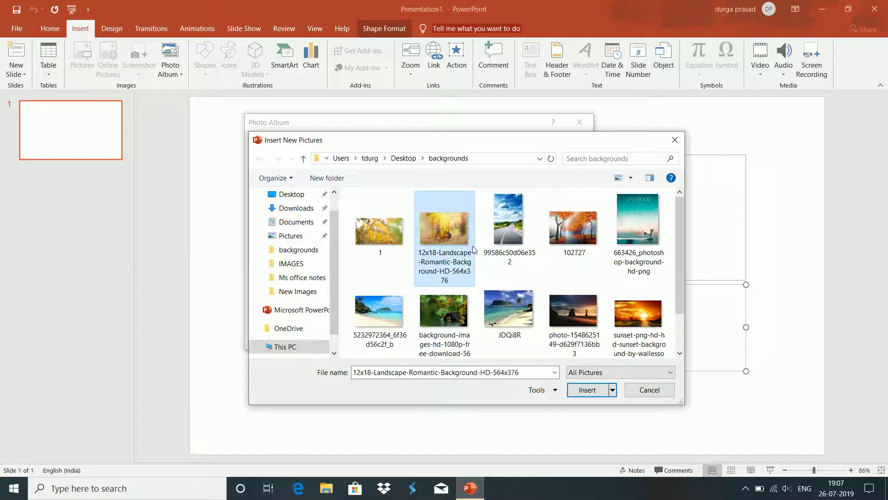
click(587, 390)
Add pictures 102727 and 663426 from the backgrounds folder to the album.
click(287, 165)
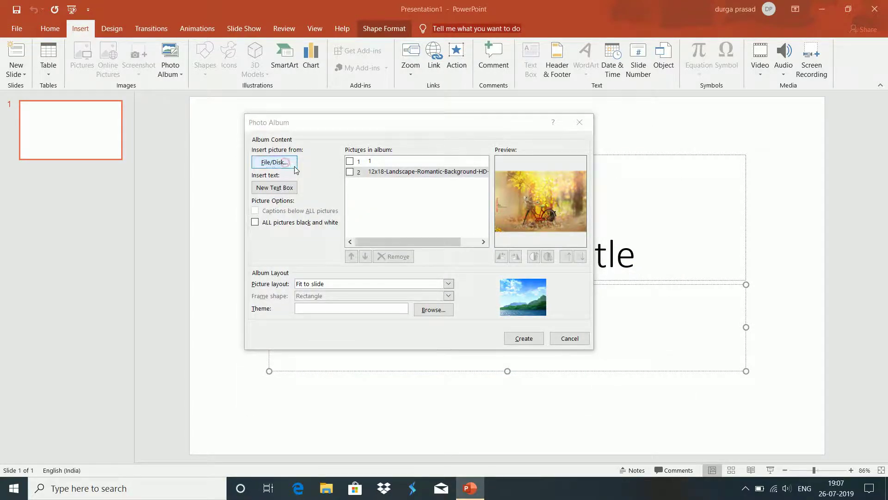
click(579, 235)
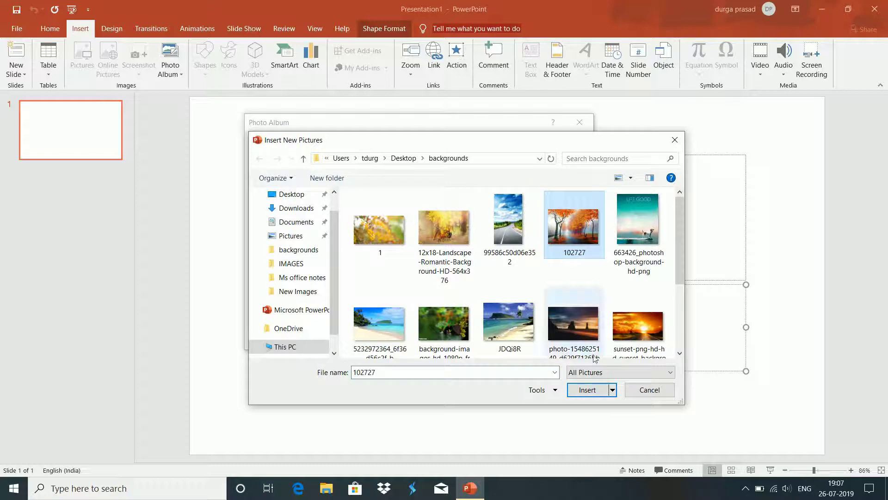
click(586, 391)
click(275, 162)
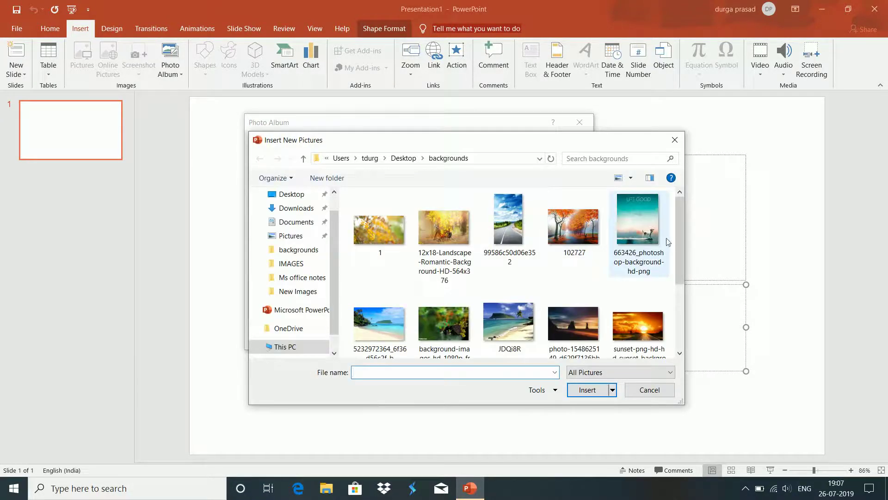
click(647, 227)
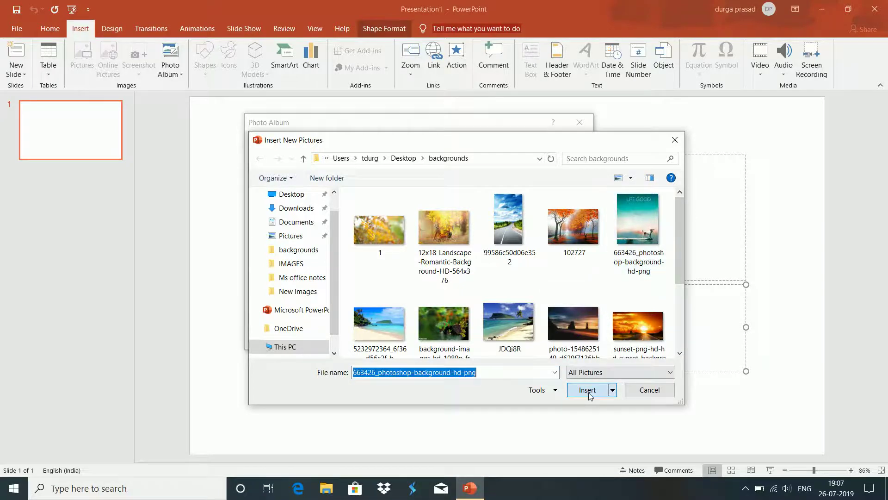
click(588, 390)
Add the sunset-png-hd-hd-sunset-background picture to the album.
click(270, 162)
drag(681, 226, 678, 247)
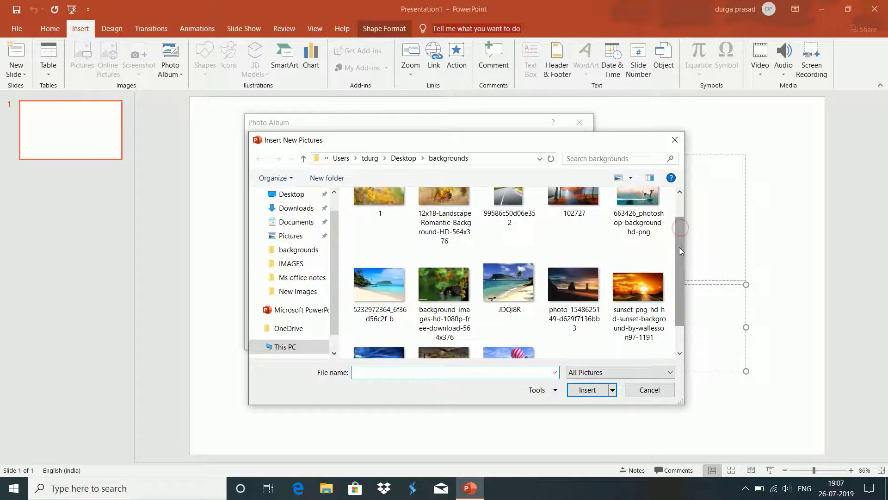
click(637, 290)
click(586, 390)
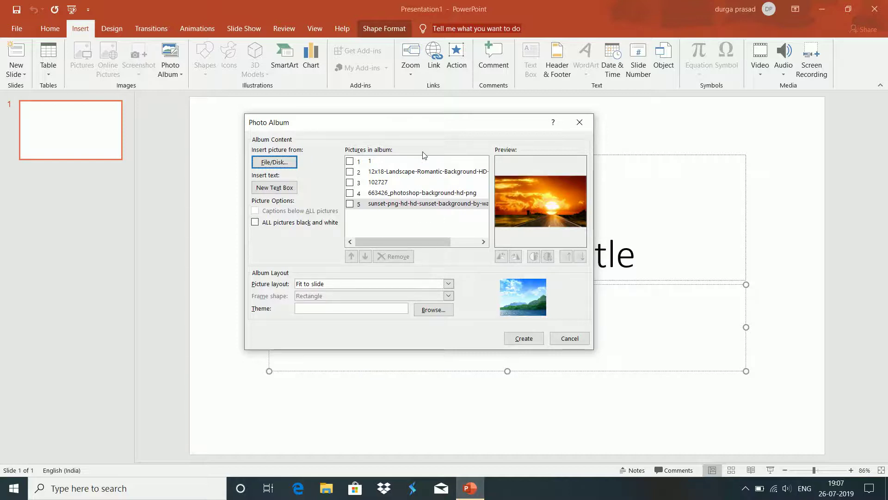
Create the album, review photo slides 2–6, then return to the Photo Album title slide.
click(524, 338)
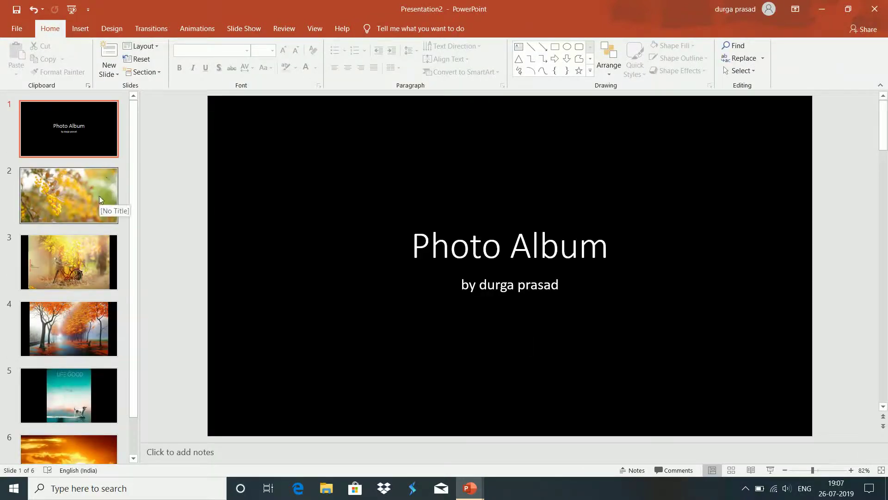
click(55, 185)
click(66, 252)
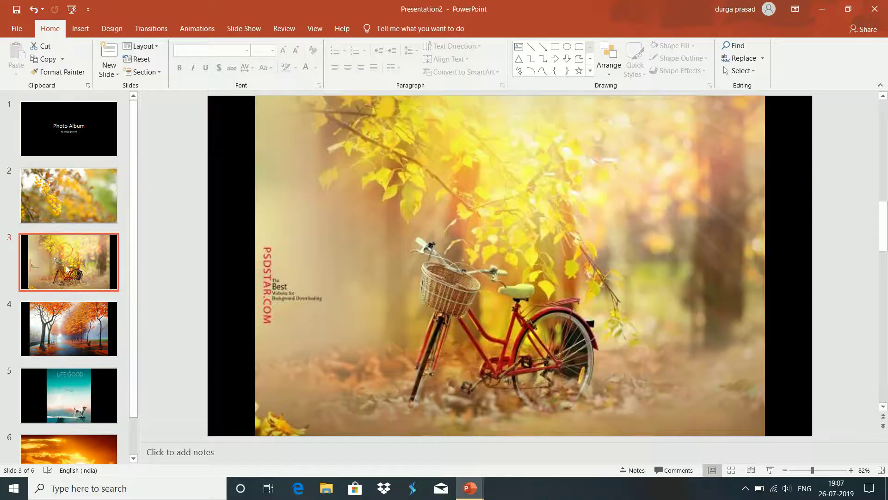
click(74, 332)
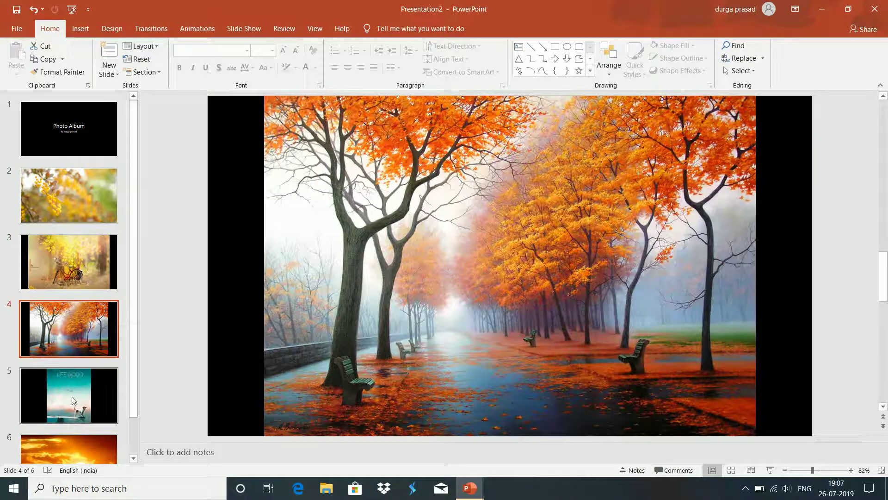
click(73, 400)
click(69, 443)
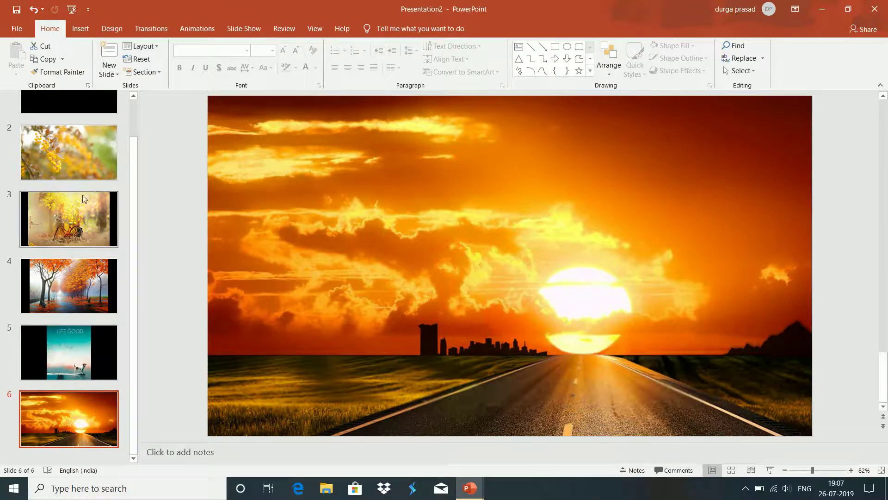
drag(130, 214, 93, 133)
click(95, 131)
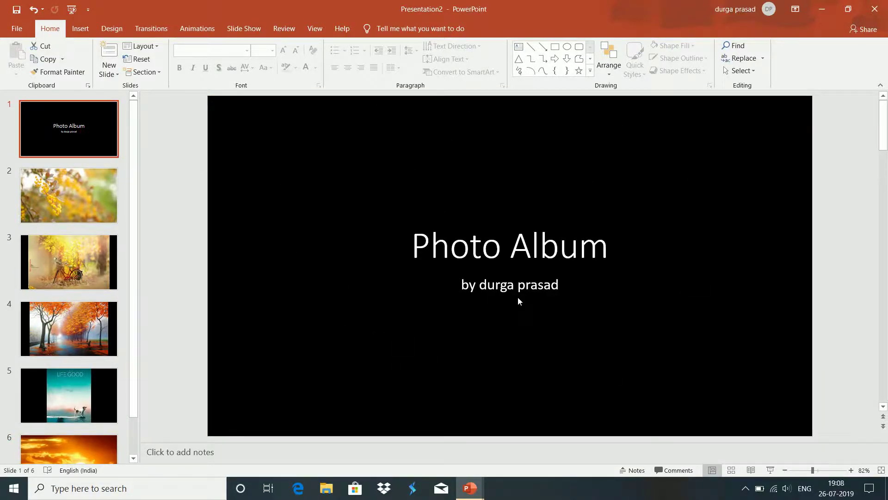
On the Design tab, browse the Variants colour options without changing anything.
click(112, 29)
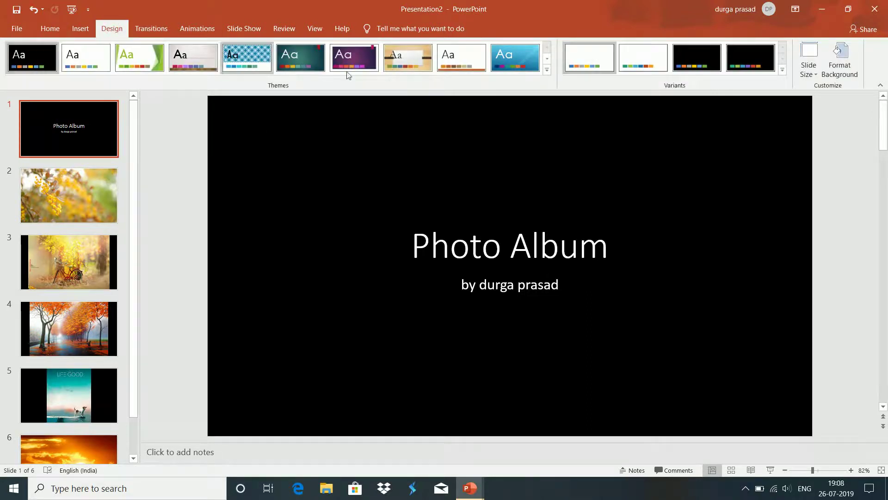
click(781, 72)
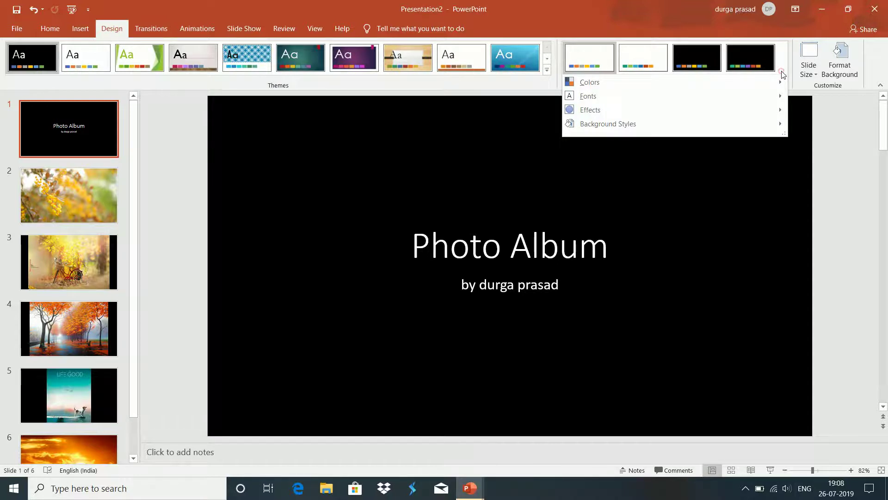
mouse_move(734, 82)
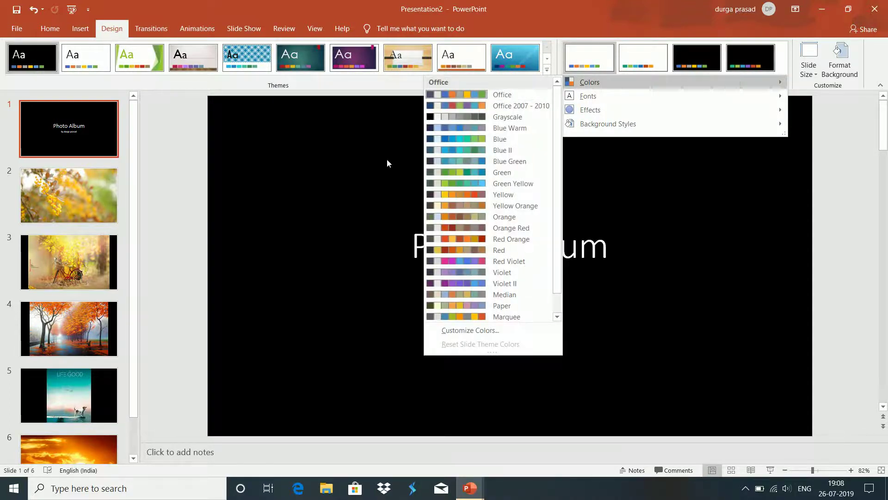
click(317, 97)
Try green, blue, teal and purple themes, settling on the Wood Type theme.
click(134, 72)
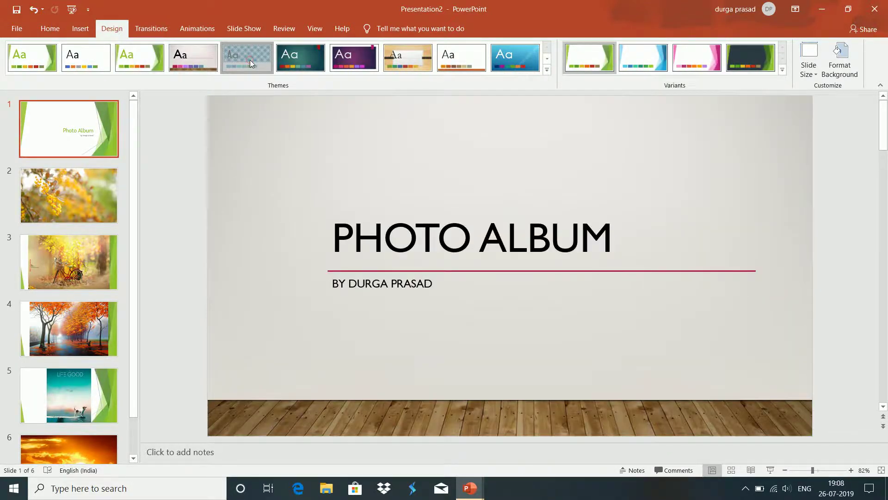
click(246, 57)
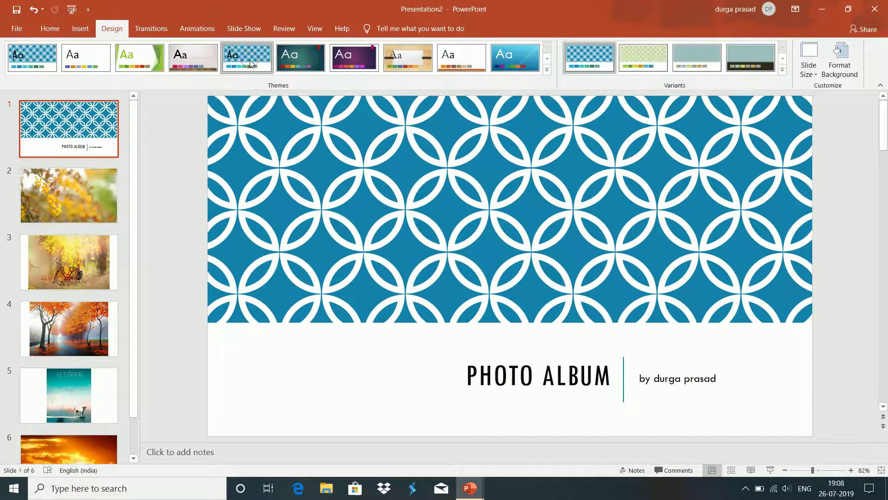
click(318, 59)
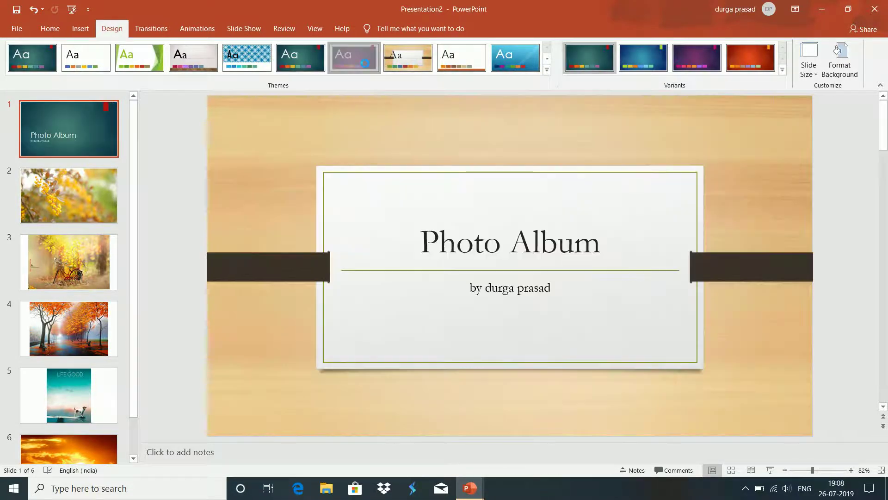
click(365, 63)
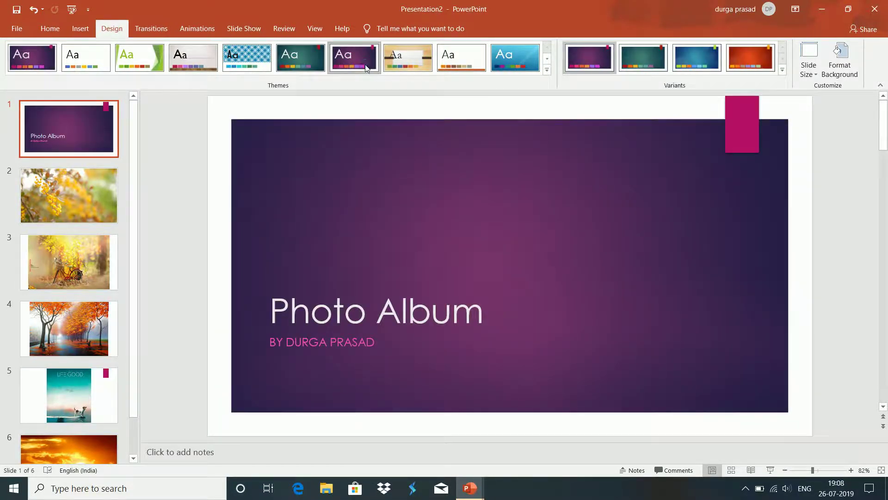
click(420, 62)
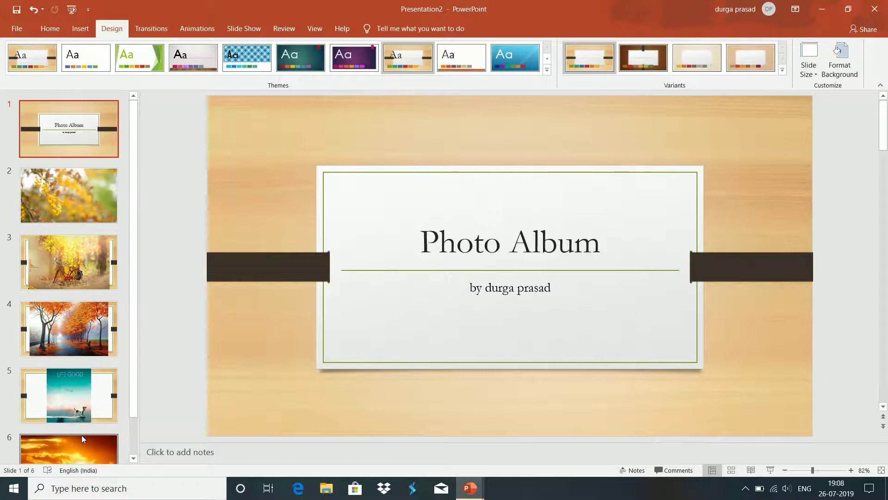
scroll(82, 435, down, 1)
scroll(81, 435, up, 1)
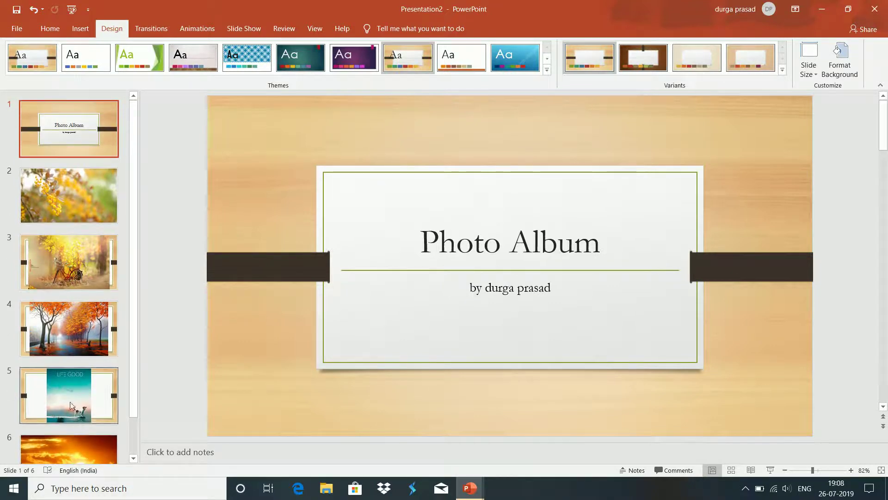
Preview Background Styles without choosing one, then apply the grey wall and wooden floor theme.
click(782, 70)
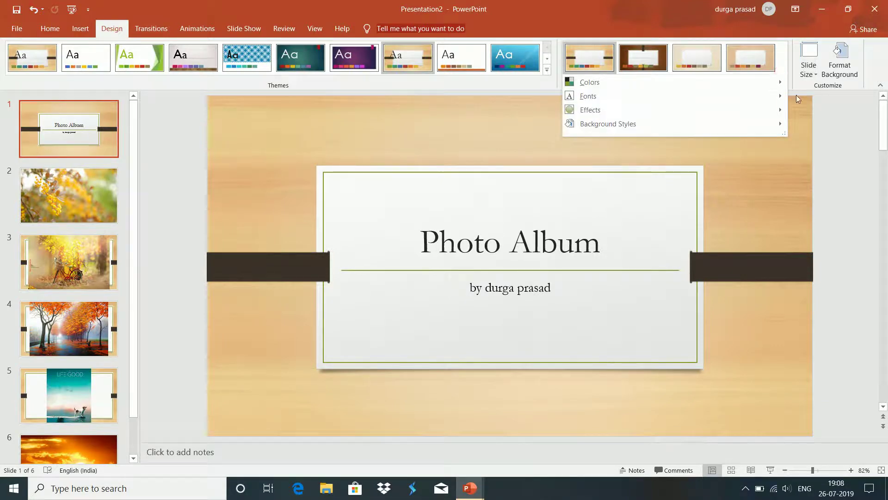
click(688, 124)
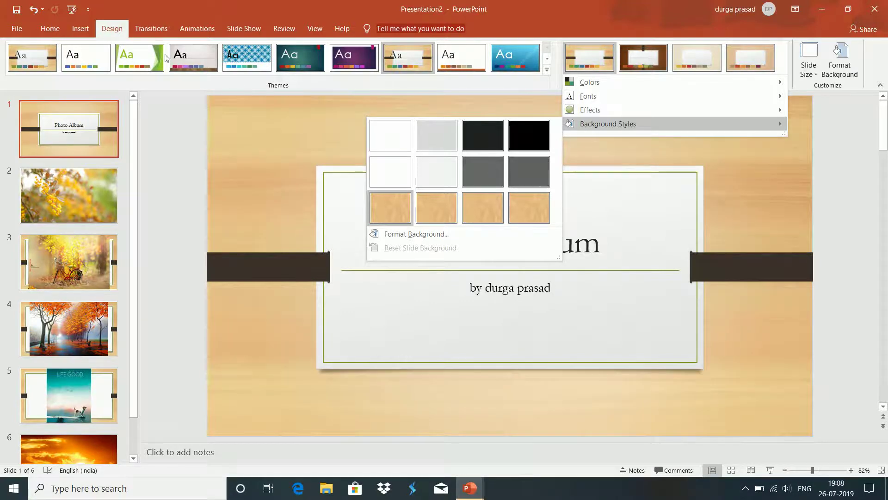
click(169, 63)
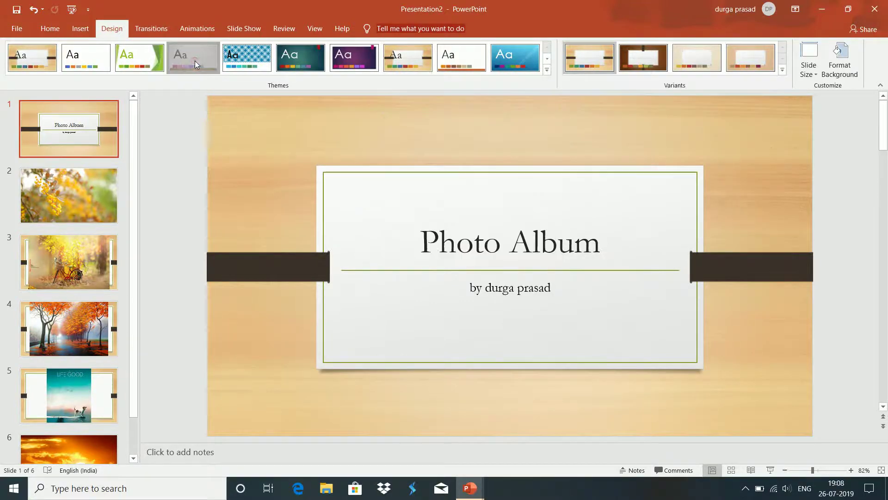
click(195, 60)
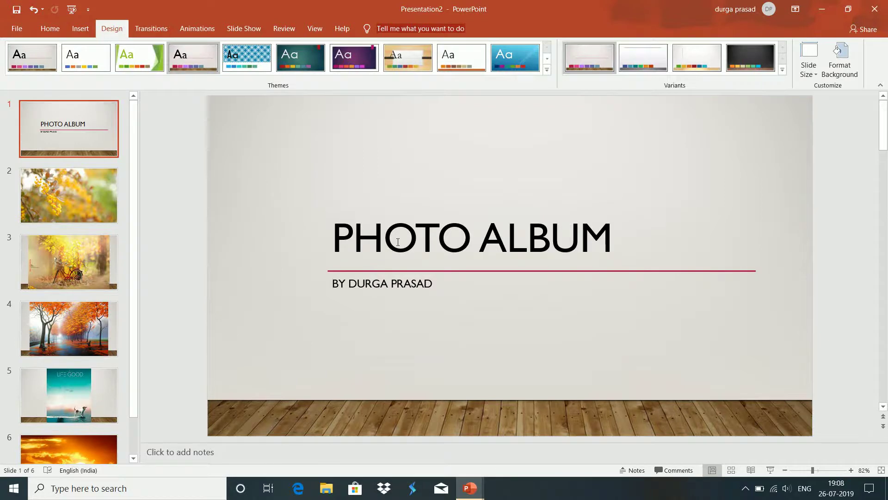
Replace the title text with 'PICTURE PRESENTATION'.
click(609, 241)
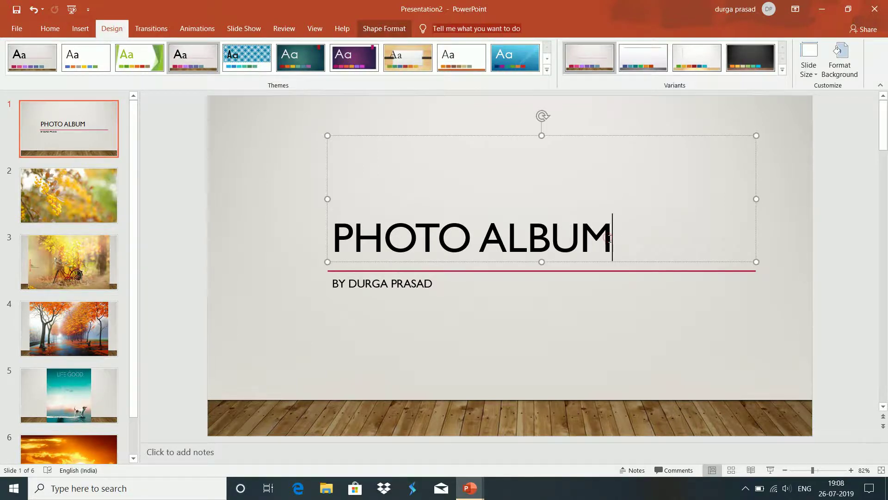
key(BackSpace)
key(BackSpace)
key(BackSpace)
key(BackSpace)
key(BackSpace)
key(BackSpace)
key(BackSpace)
key(BackSpace)
key(BackSpace)
key(BackSpace)
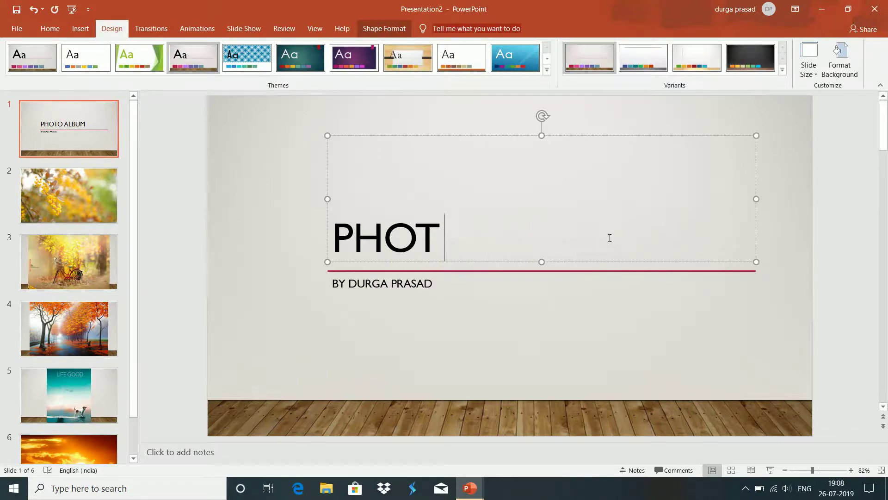
text(I)
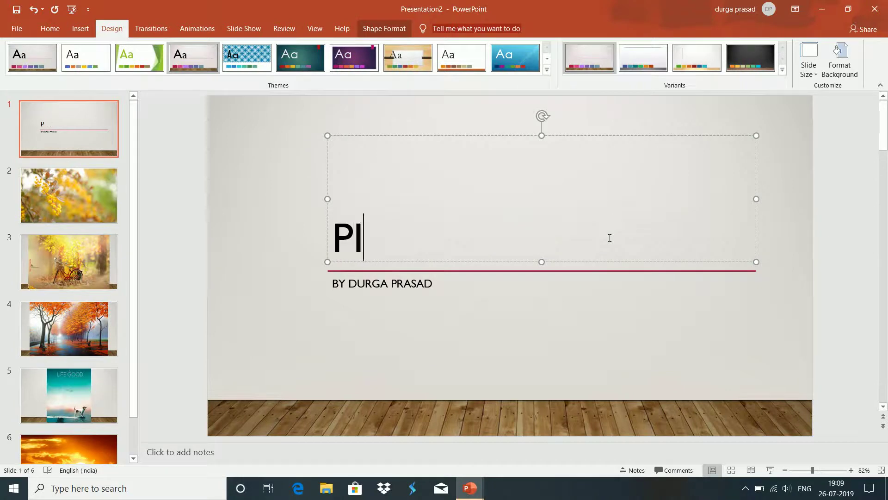
text(CTURE)
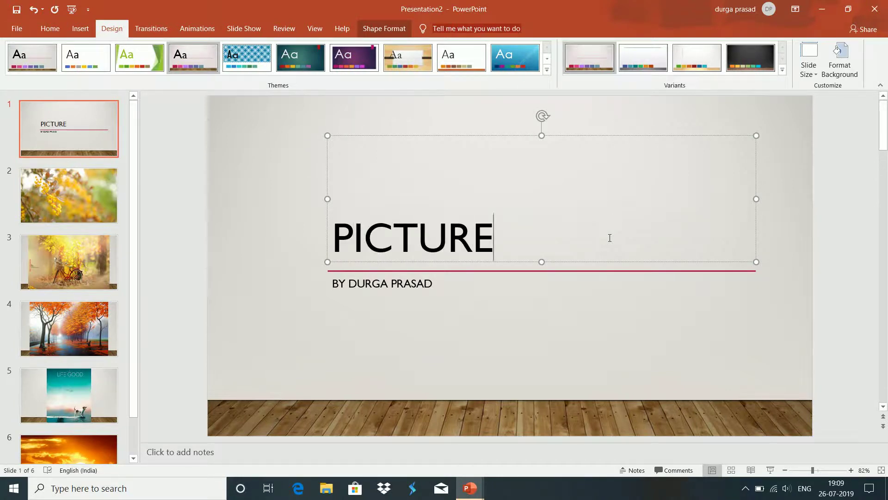
text( PRESEN)
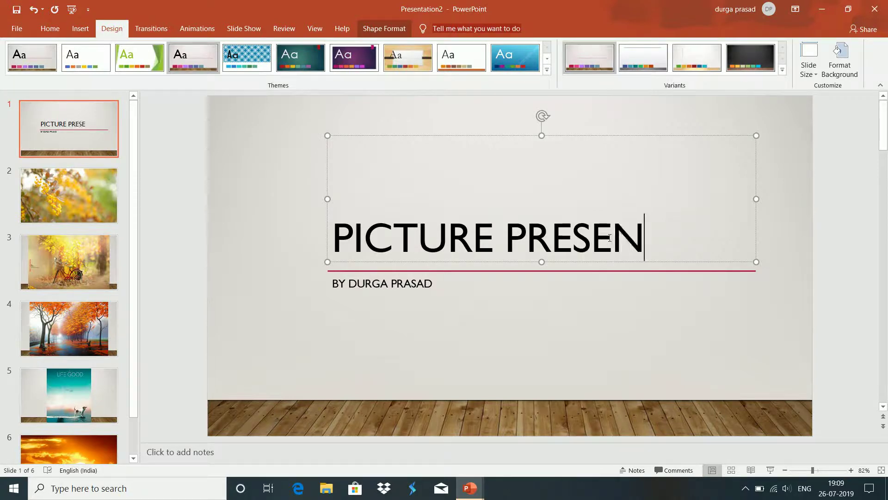
text(TATION)
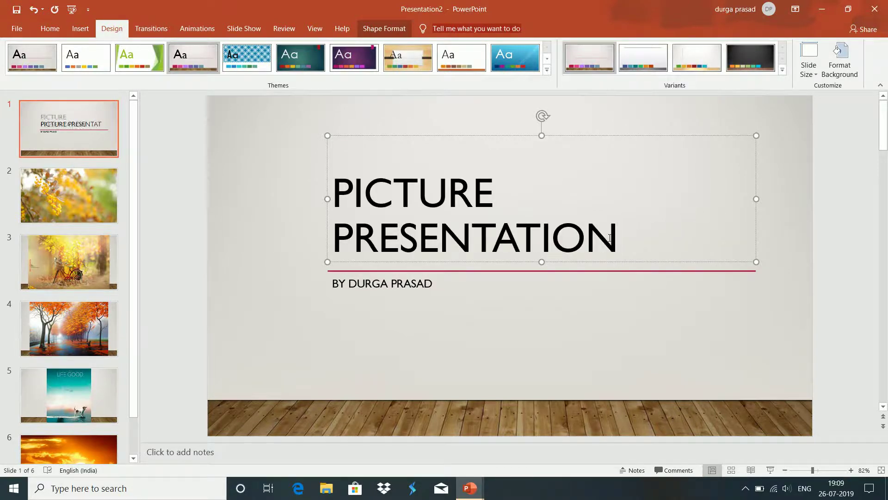
click(422, 297)
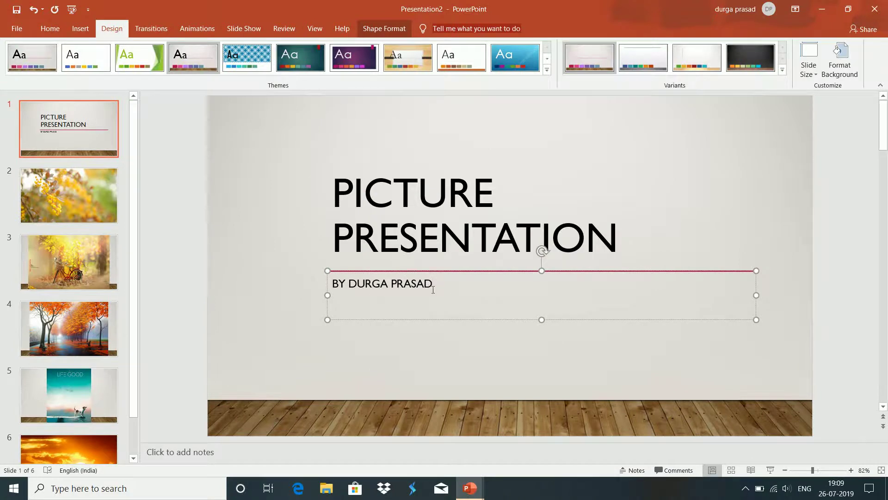
click(376, 353)
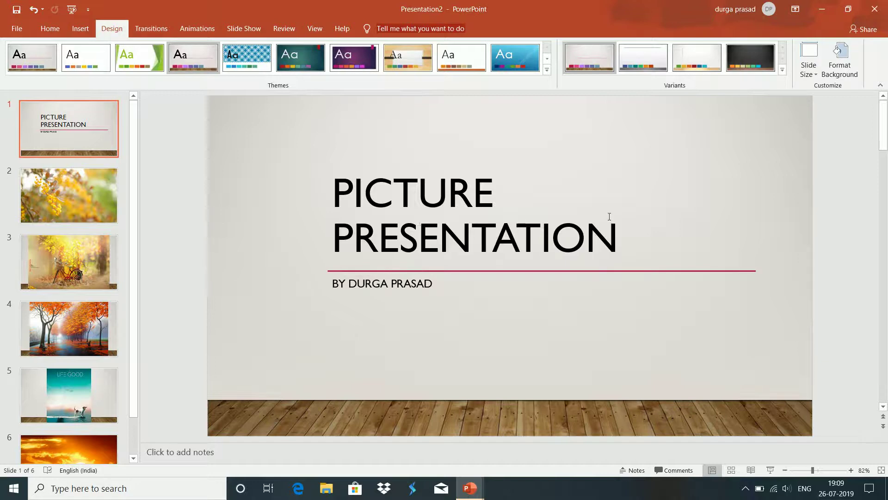
Add an S so the title reads 'PICTURES PRESENTATION'.
click(80, 29)
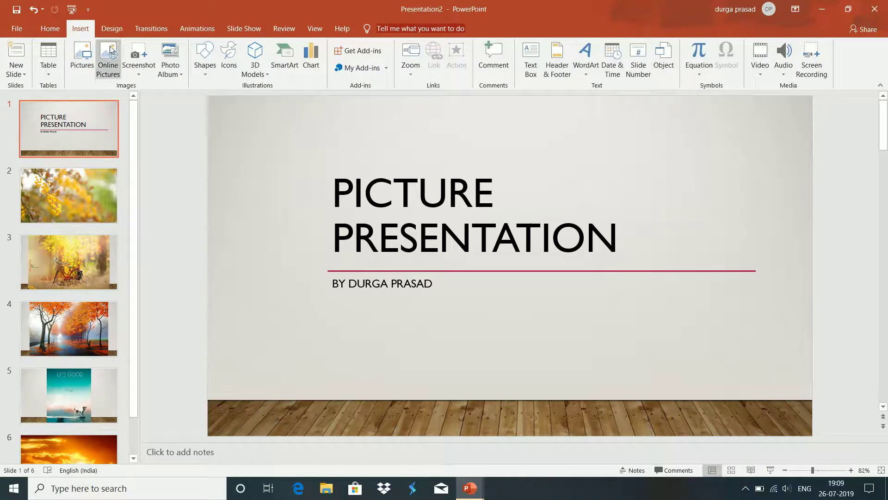
click(496, 191)
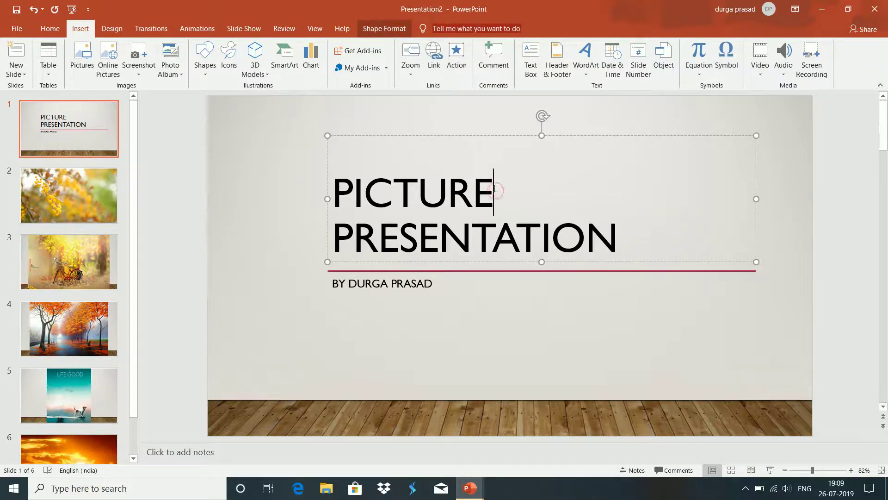
text(S)
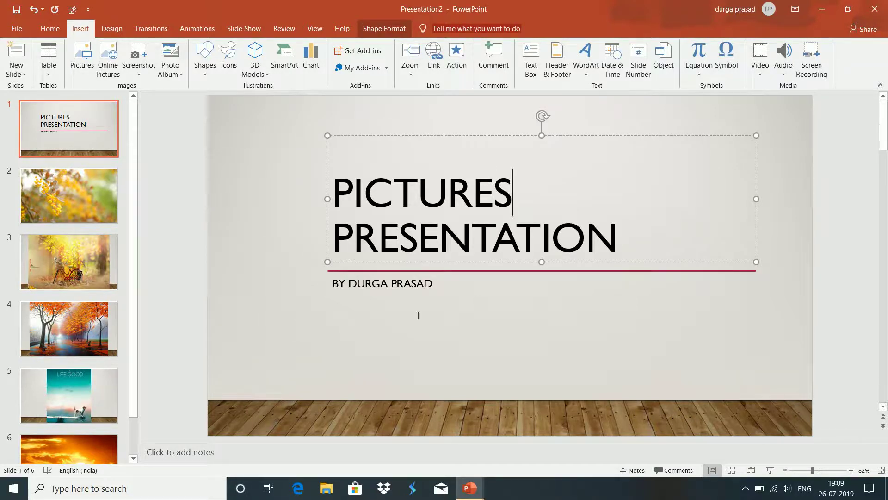
click(421, 320)
click(111, 29)
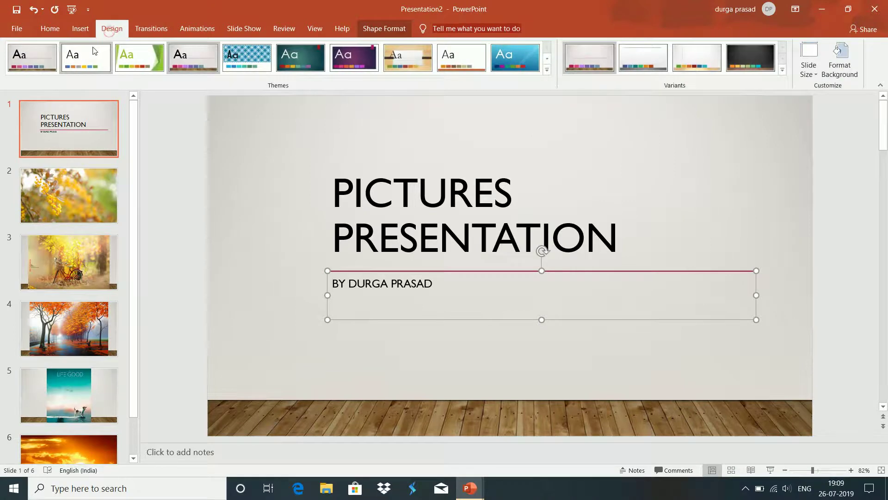
In Format Background, apply a blue-grey preset gradient fill to the title slide.
click(842, 64)
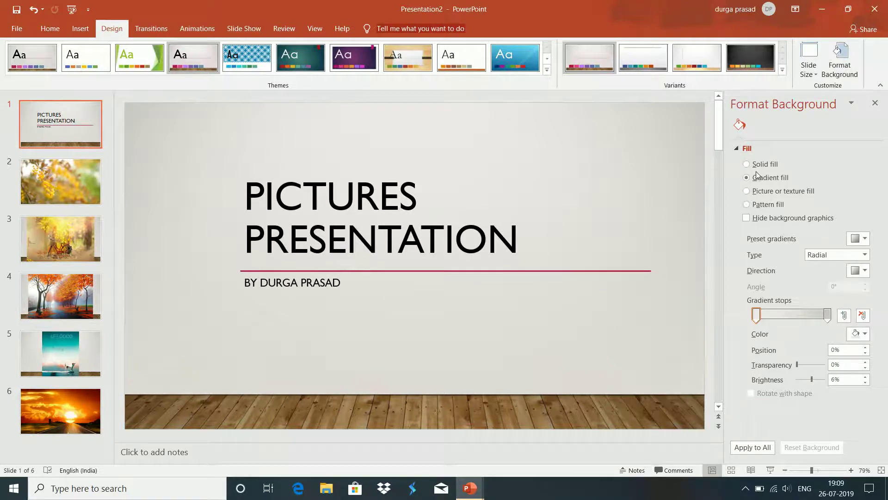
click(754, 167)
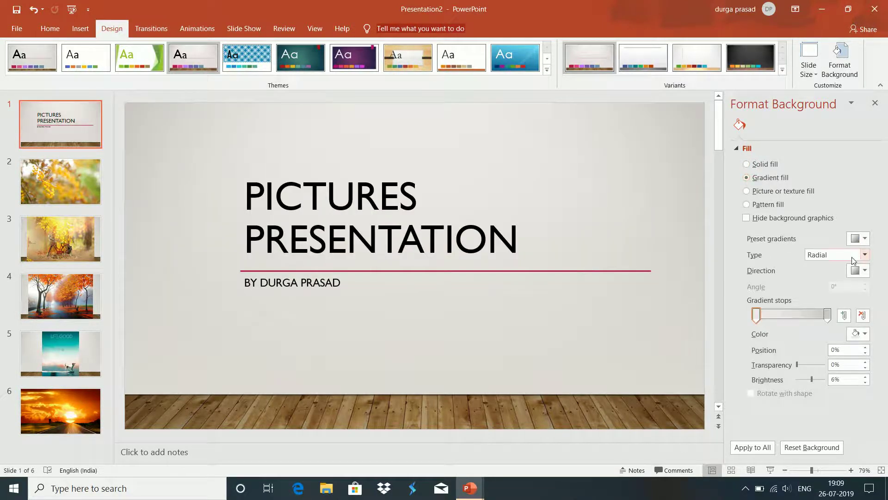
click(864, 254)
click(865, 254)
click(868, 238)
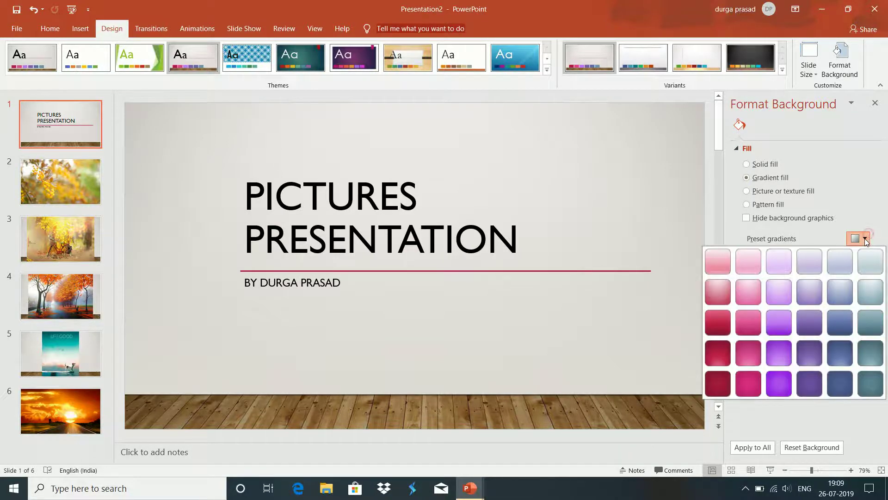
click(878, 325)
Make the gradient Rectangular, shift the right gradient stop, then switch to texture fill.
click(865, 254)
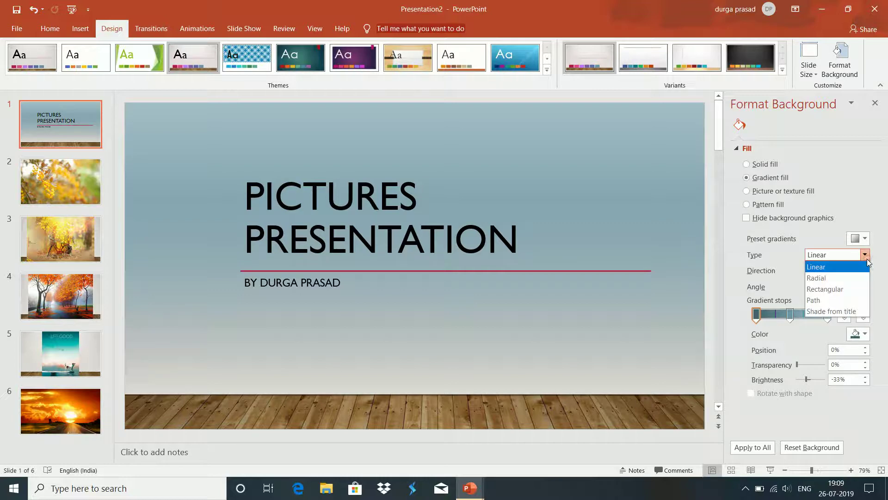
click(839, 288)
click(865, 254)
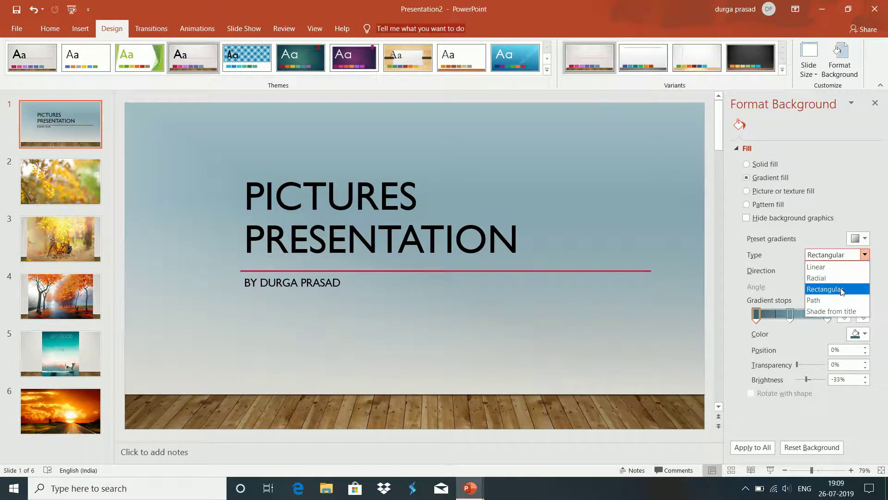
click(840, 289)
click(865, 254)
click(792, 253)
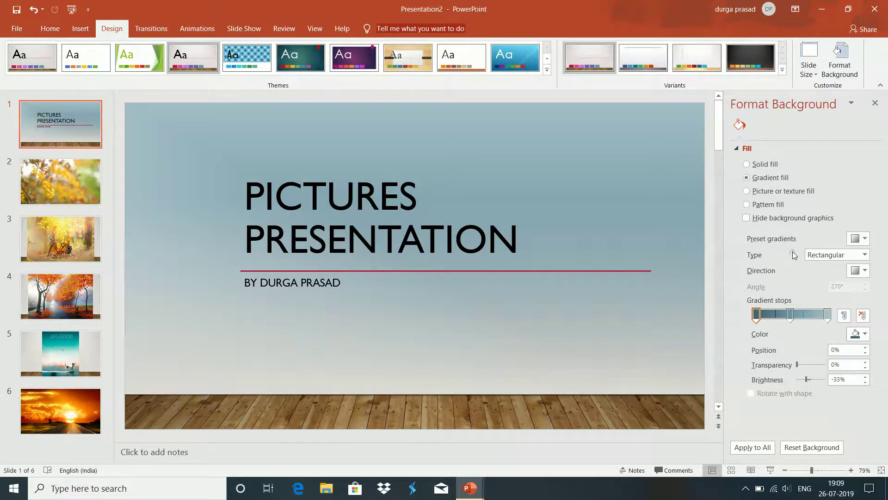
mouse_move(828, 315)
mouse_down()
mouse_move(792, 316)
mouse_move(832, 324)
mouse_up()
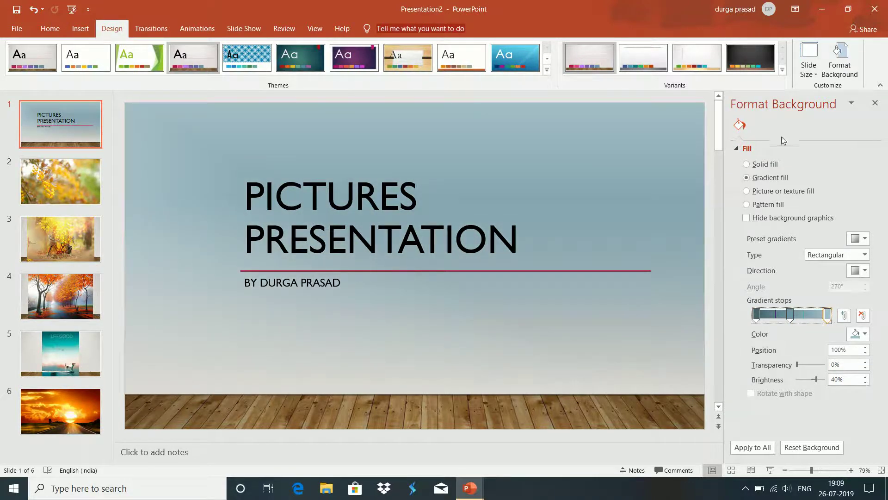
click(750, 191)
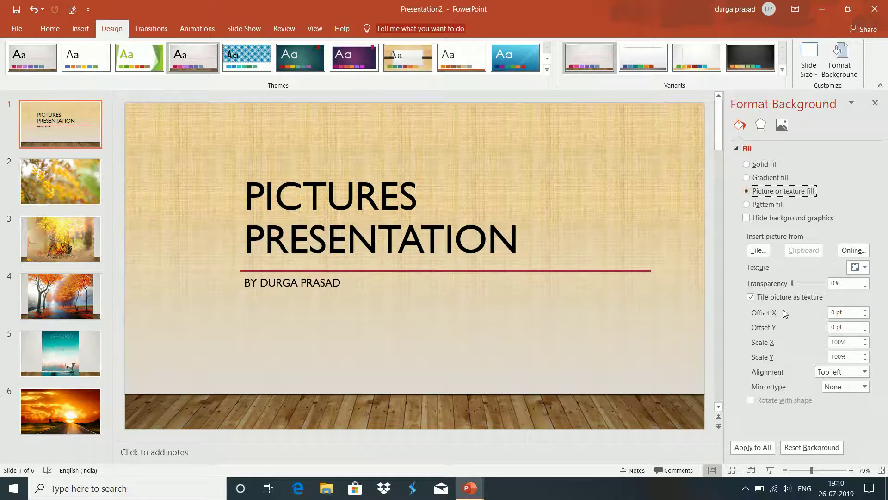
Try a vertical-stripe pattern fill, then return the background to gradient fill.
click(757, 205)
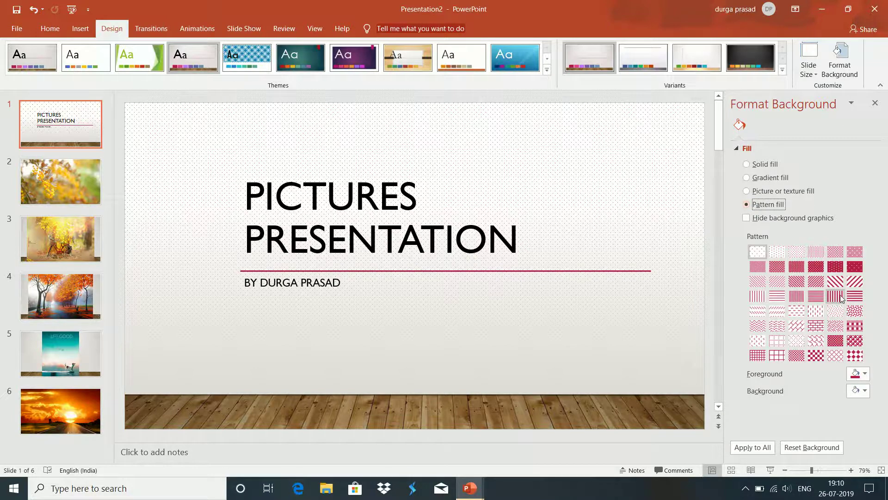
click(840, 297)
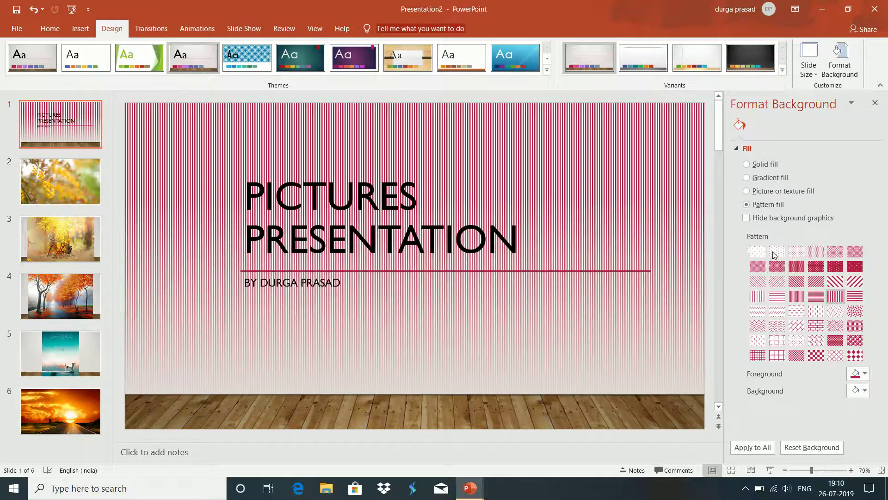
click(748, 191)
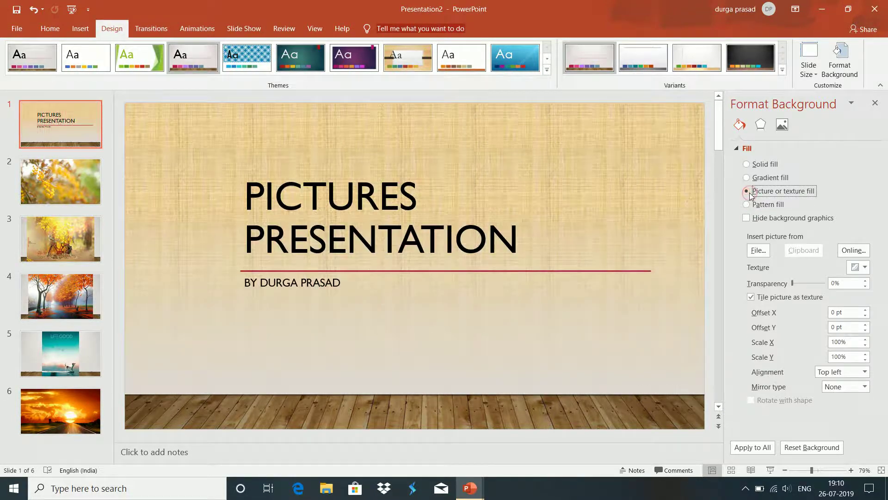
click(750, 178)
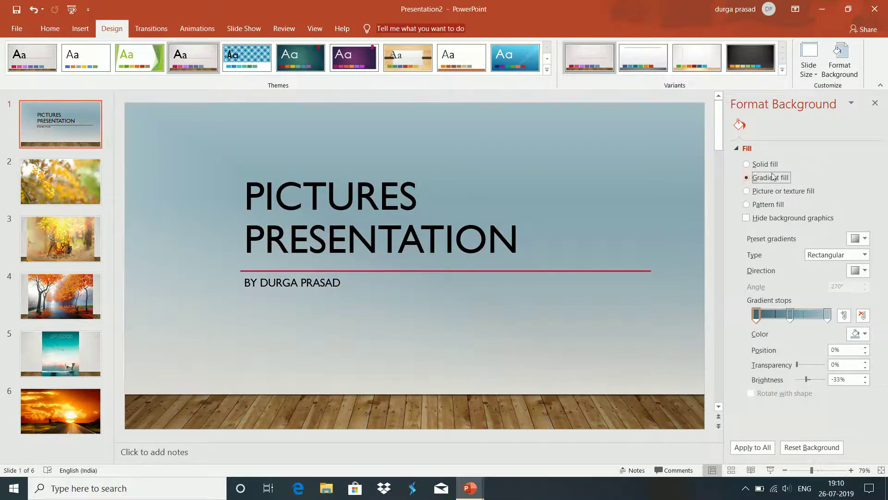
Leave Hide background graphics off so the floor and red line stay, and close the pane.
click(746, 218)
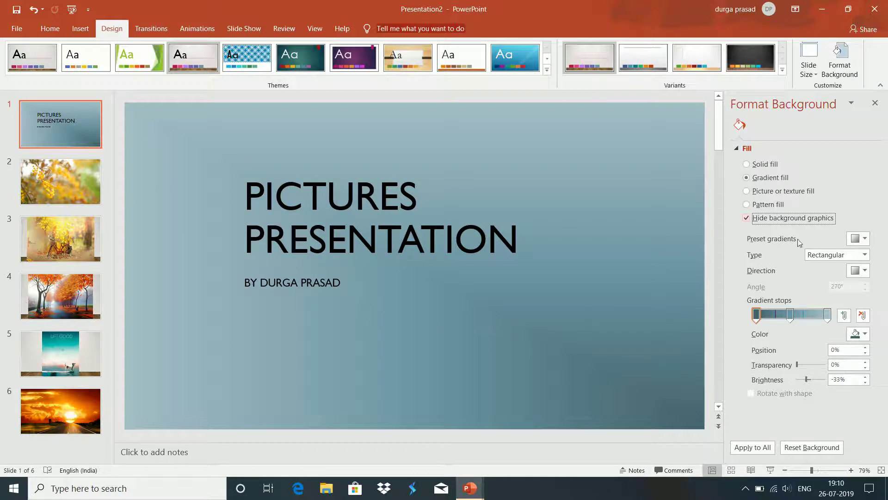
click(746, 218)
click(747, 218)
click(747, 218)
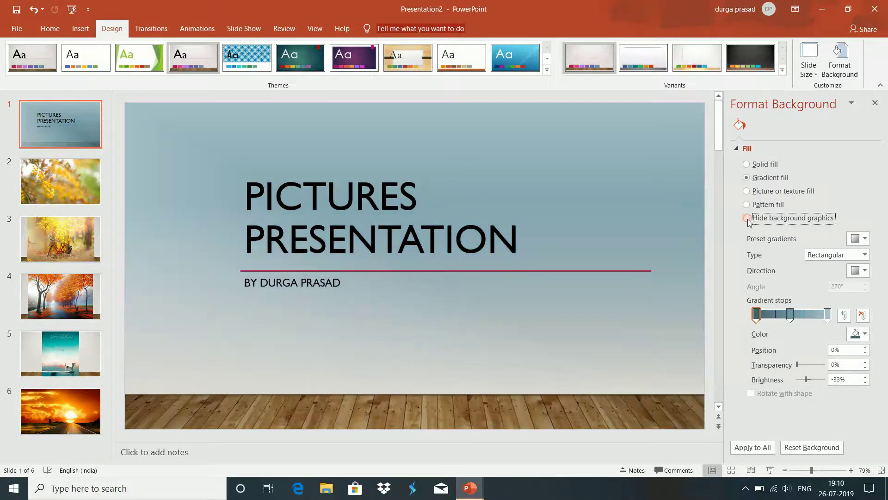
click(875, 103)
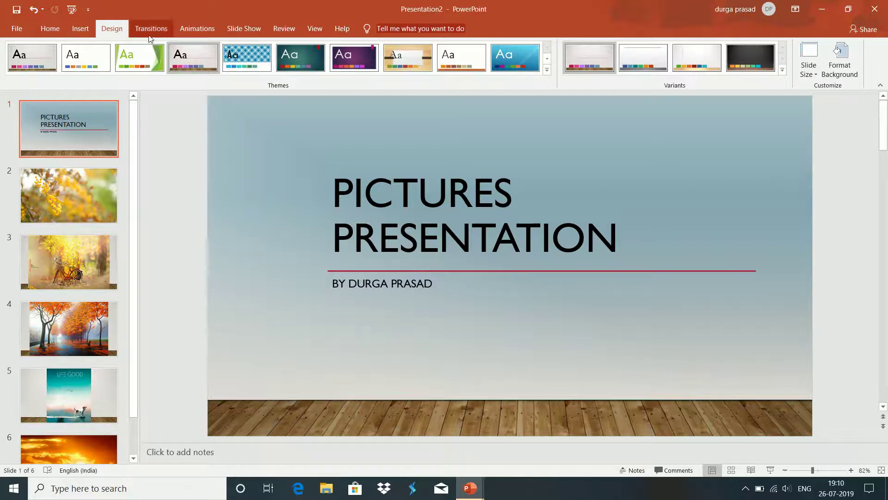
Show the Transitions options for the title slide, leaving the title placeholder deselected.
click(164, 30)
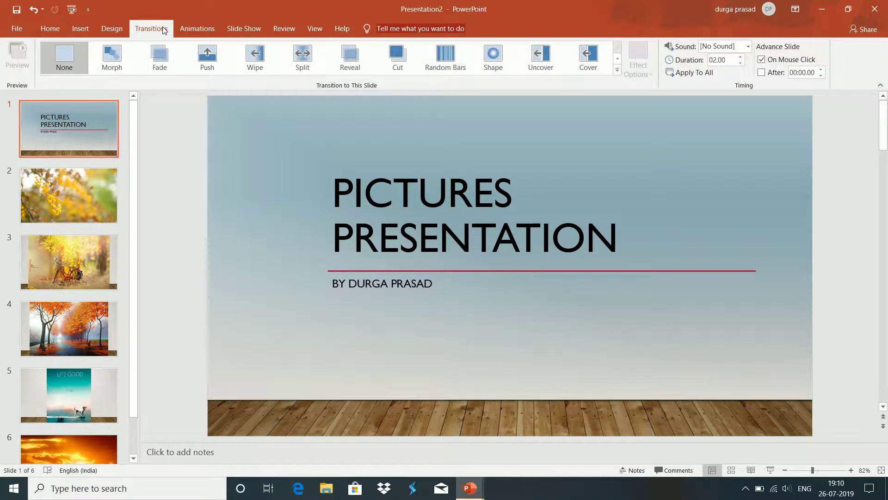
click(378, 192)
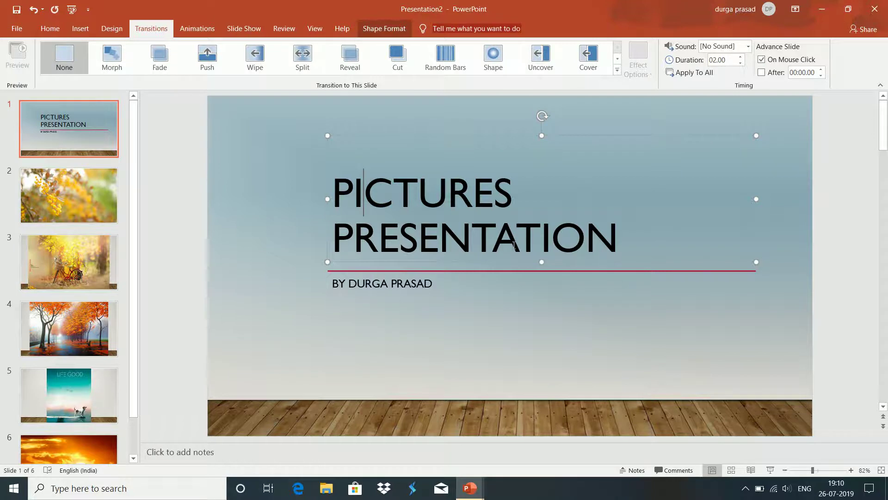
click(289, 303)
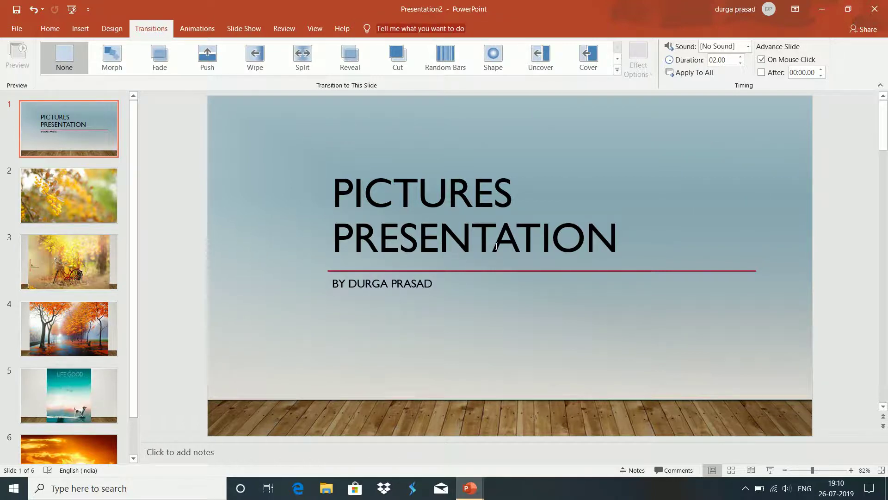
Try Fracture, Dissolve and Shred on the title slide, then settle on Glitter at 03.90 duration.
click(617, 70)
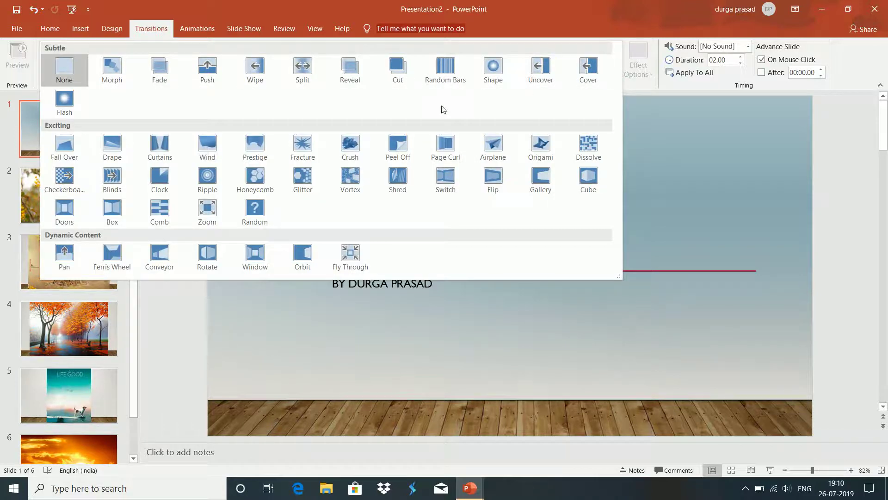
click(301, 149)
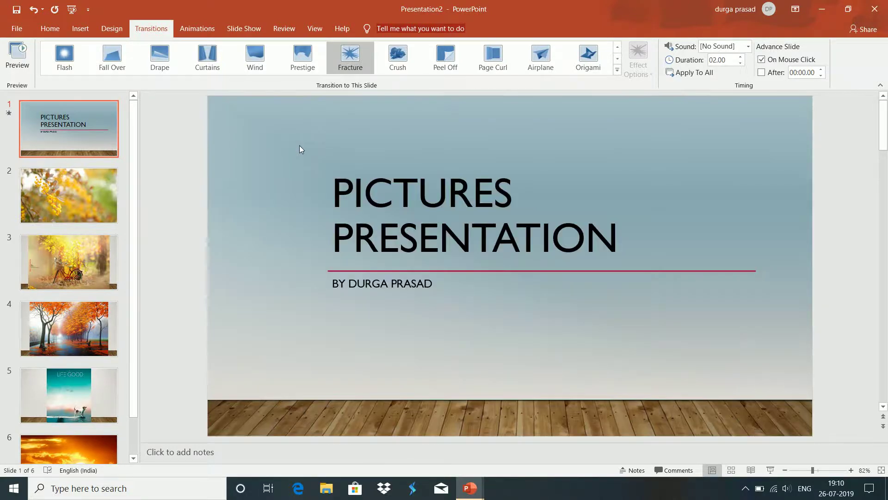
click(617, 70)
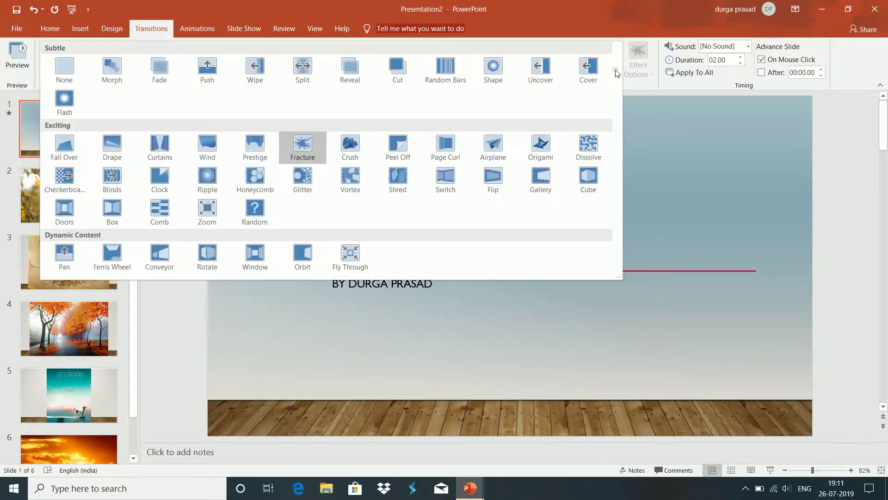
click(589, 143)
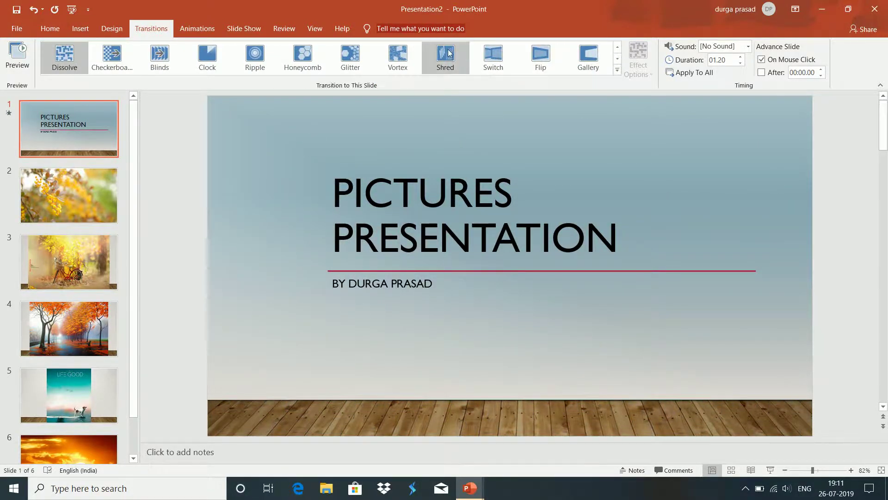
click(448, 52)
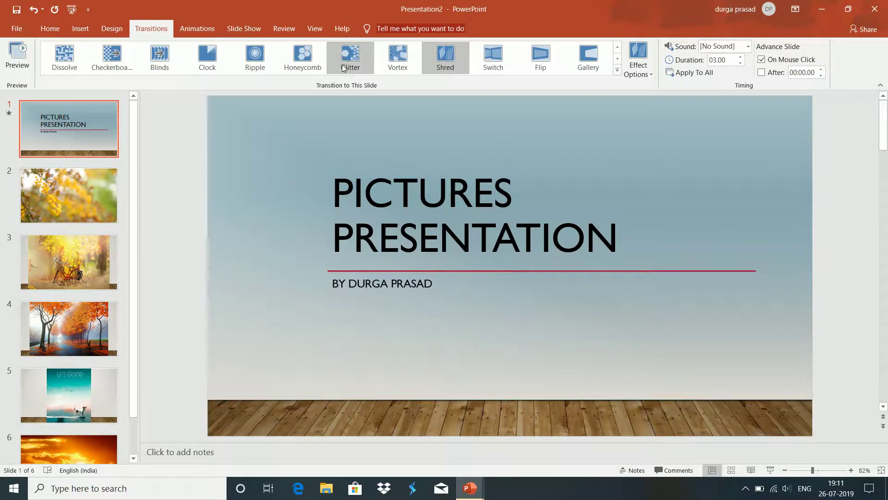
click(347, 54)
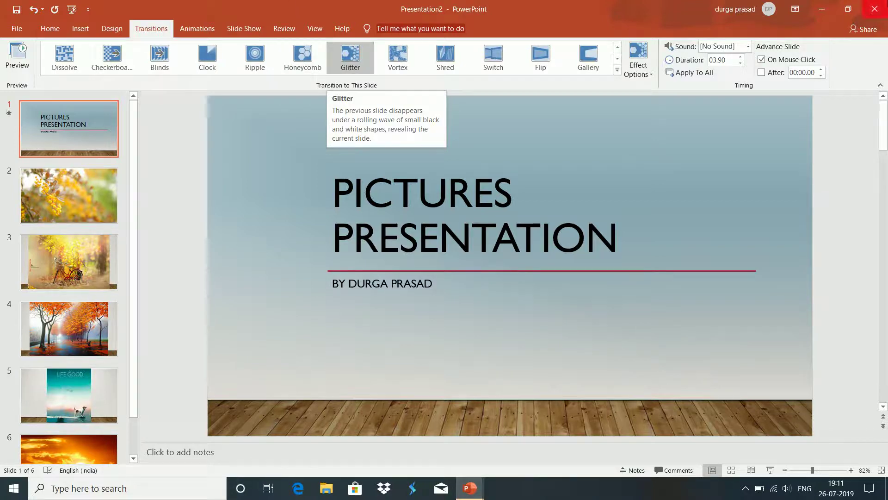
Turn off On Mouse Click and set the title slide to advance after 00:03.00.
click(761, 60)
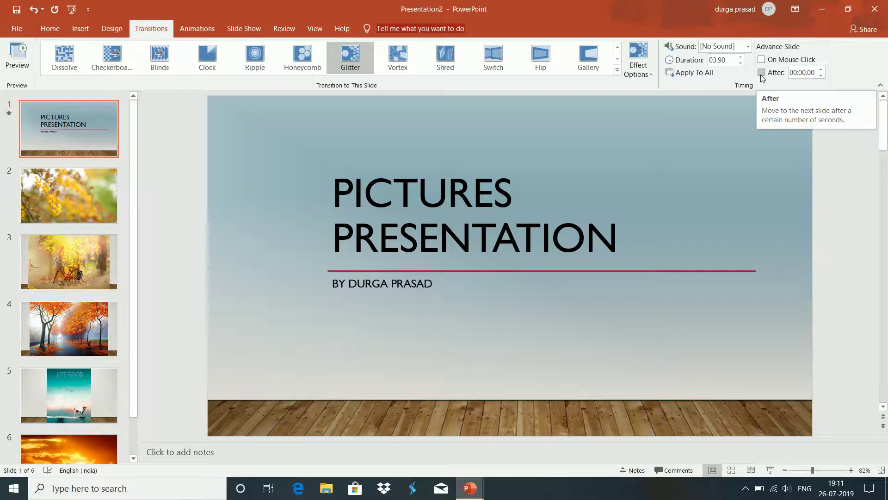
click(761, 74)
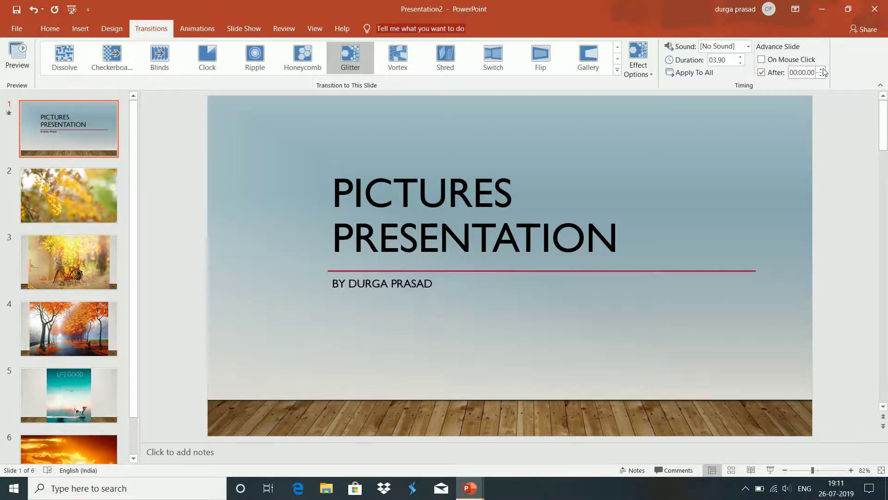
click(822, 69)
click(822, 70)
Check the Sound and Effect Options lists without changing them, then preview the Glitter transition.
click(748, 47)
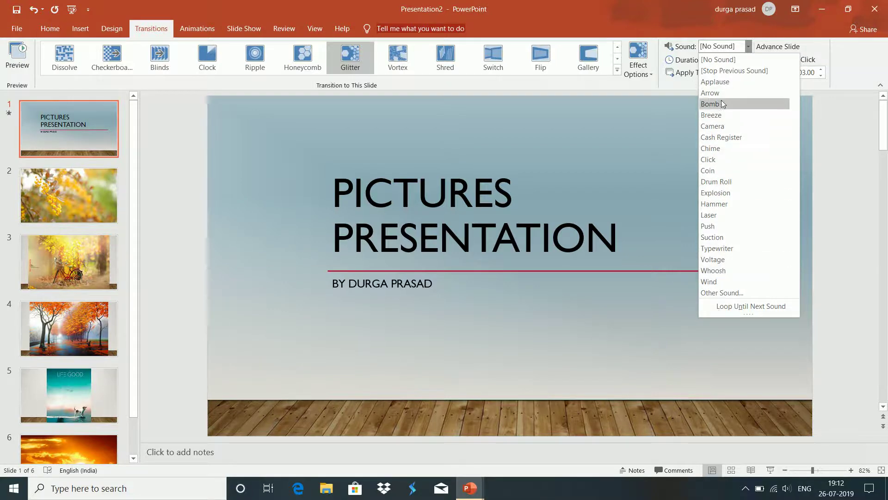
click(668, 90)
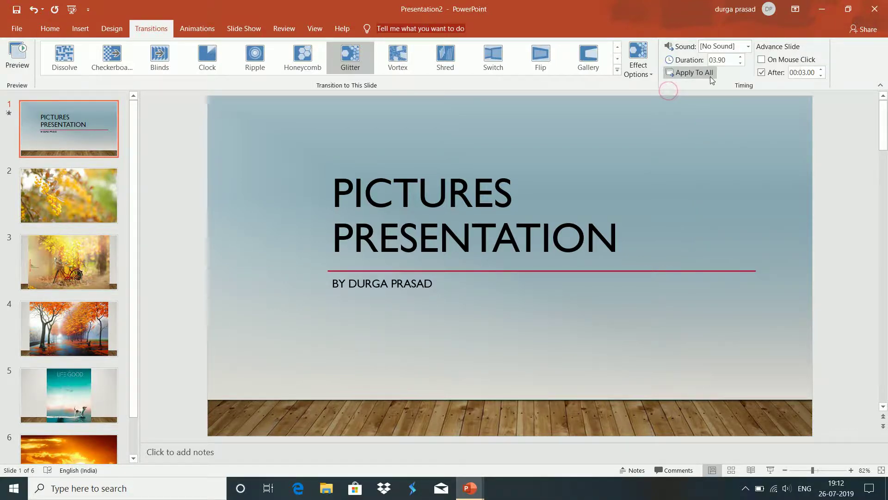
click(646, 74)
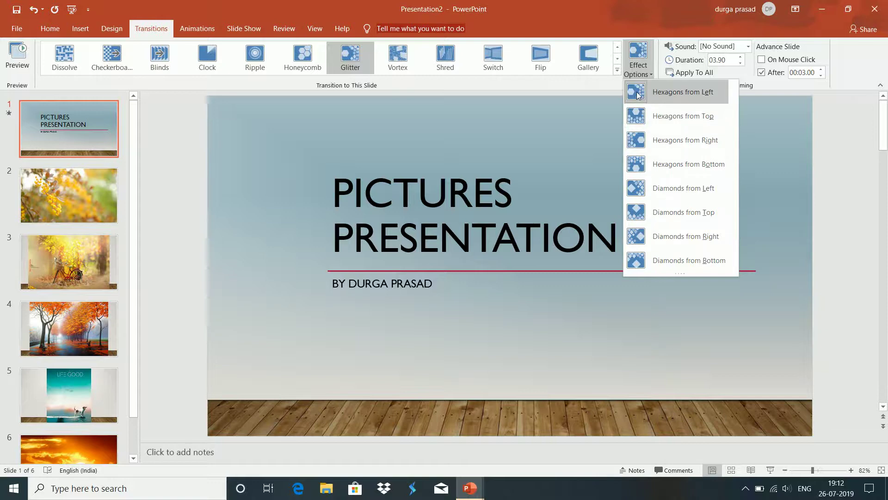
click(597, 81)
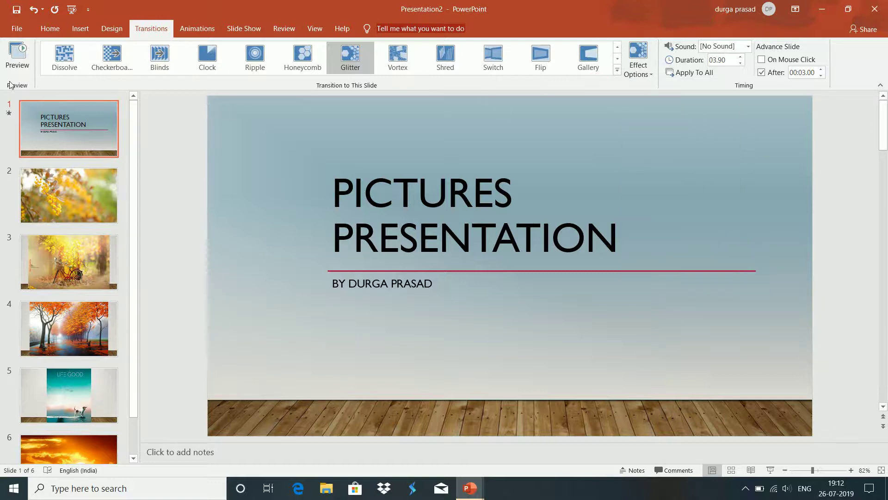
click(17, 56)
Apply the Fracture transition to slide 2.
click(75, 203)
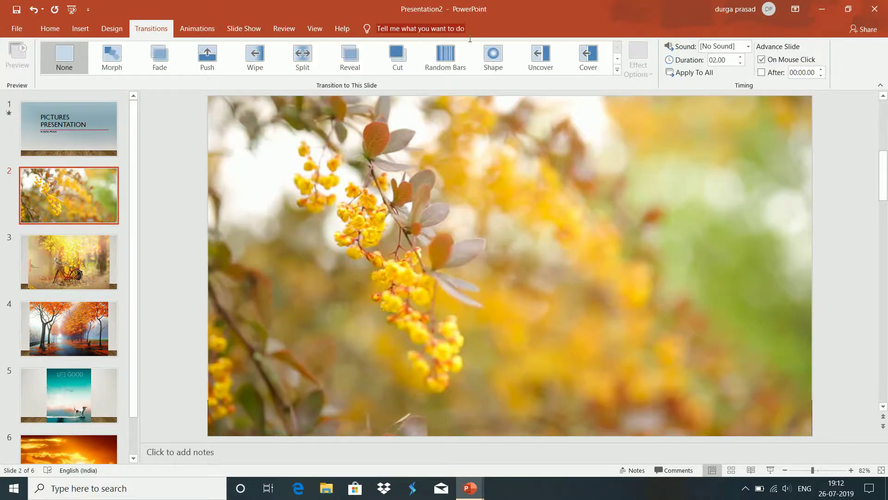
click(617, 70)
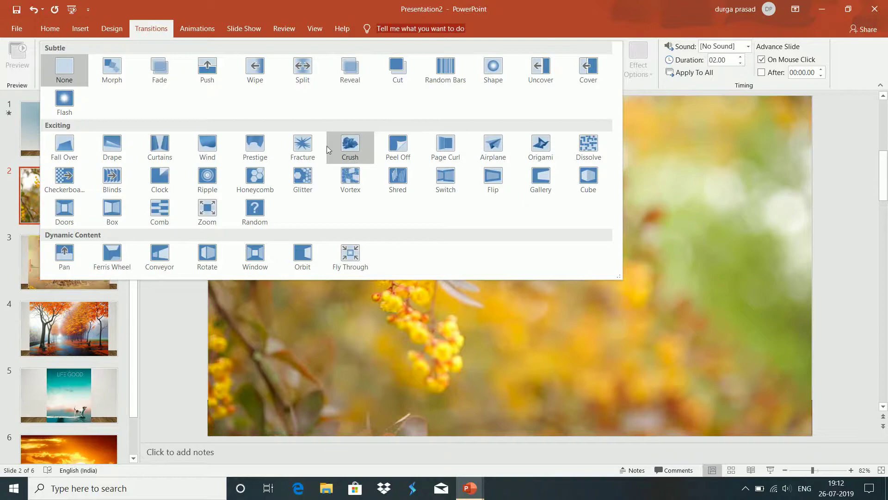
click(298, 148)
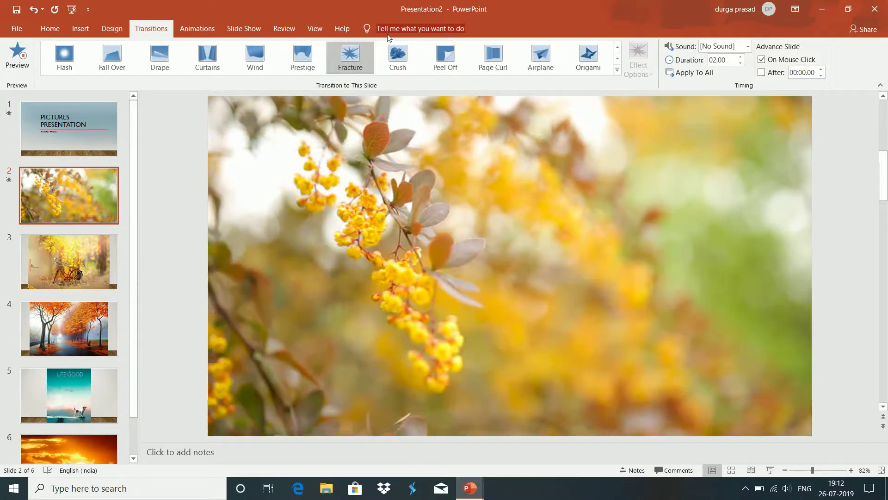
Make slide 2 advance automatically after 00:03.00 instead of on mouse click, with no sound.
click(762, 60)
click(761, 73)
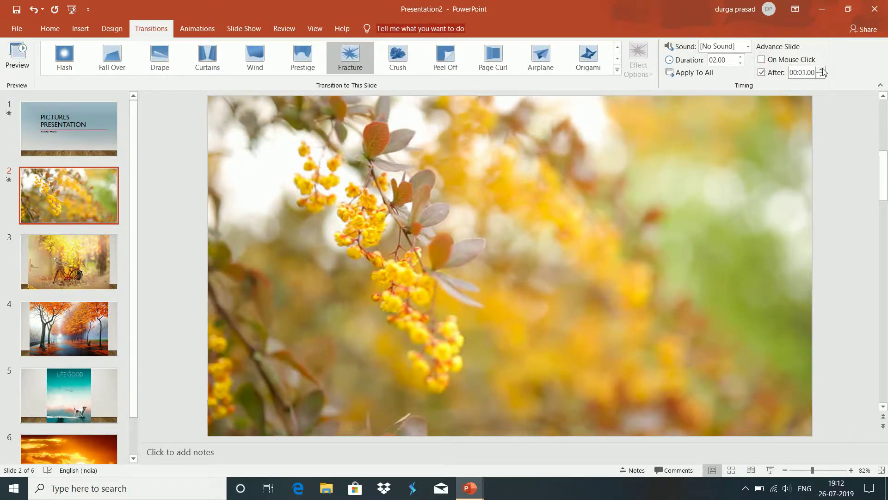
click(821, 70)
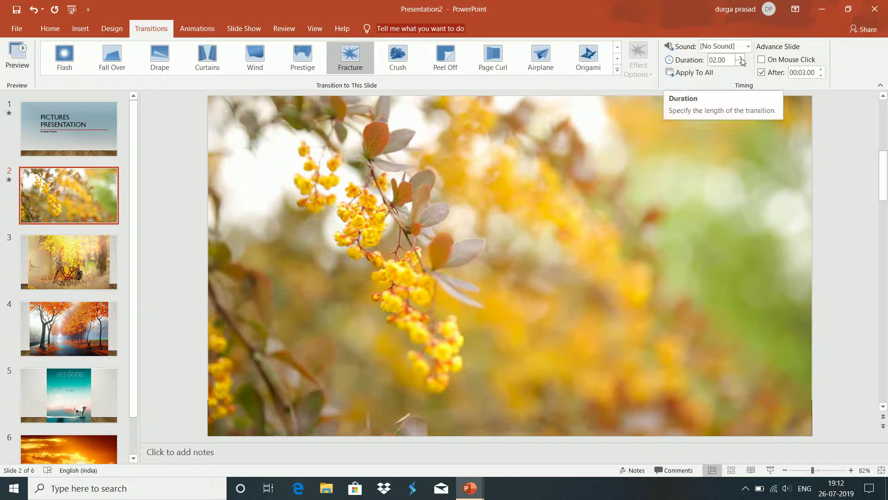
click(748, 46)
click(748, 46)
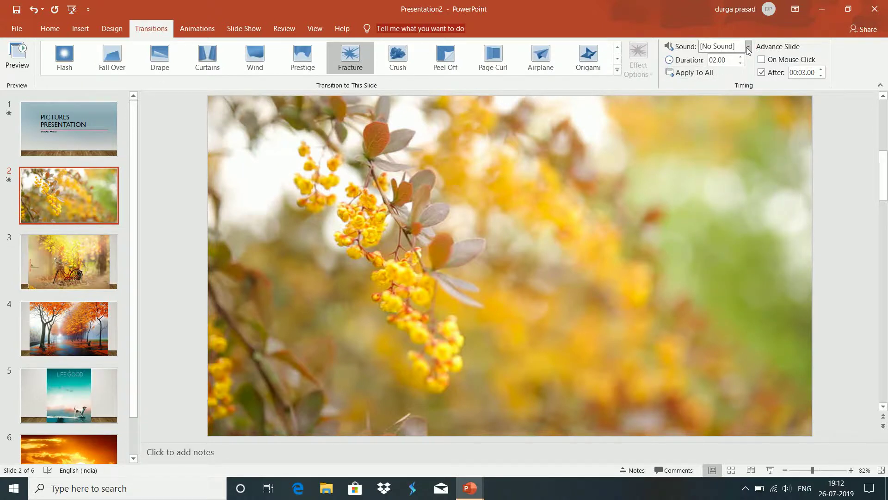